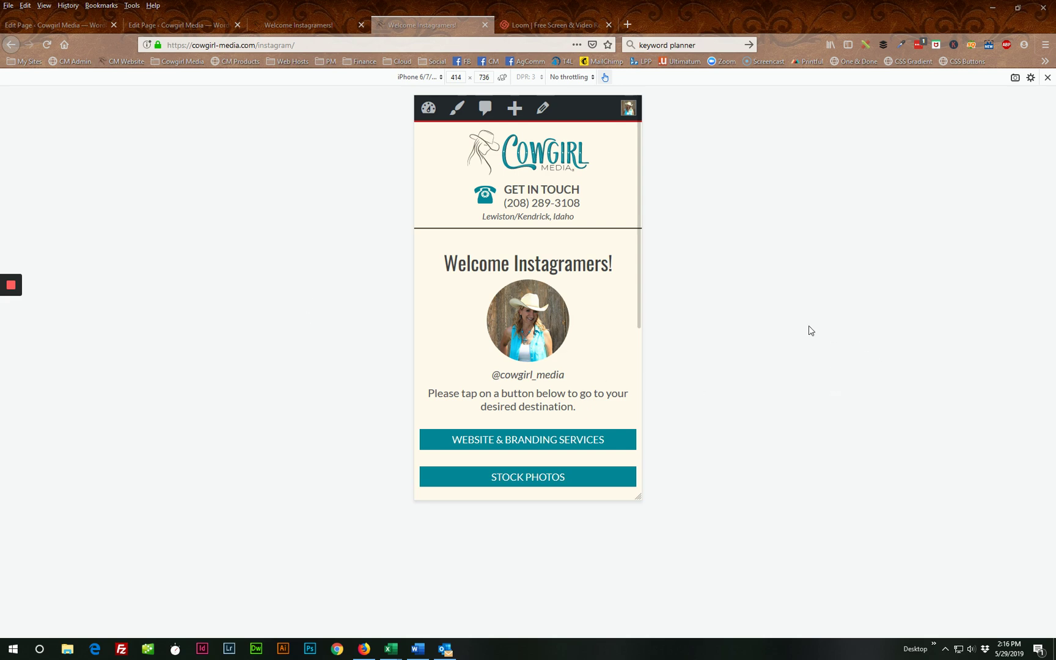
Scroll through the live Welcome Instagramers! landing page at phone and desktop widths.
{"action": "scroll", "coordinate": [603, 301], "scroll_direction": "down", "scroll_amount": 2}
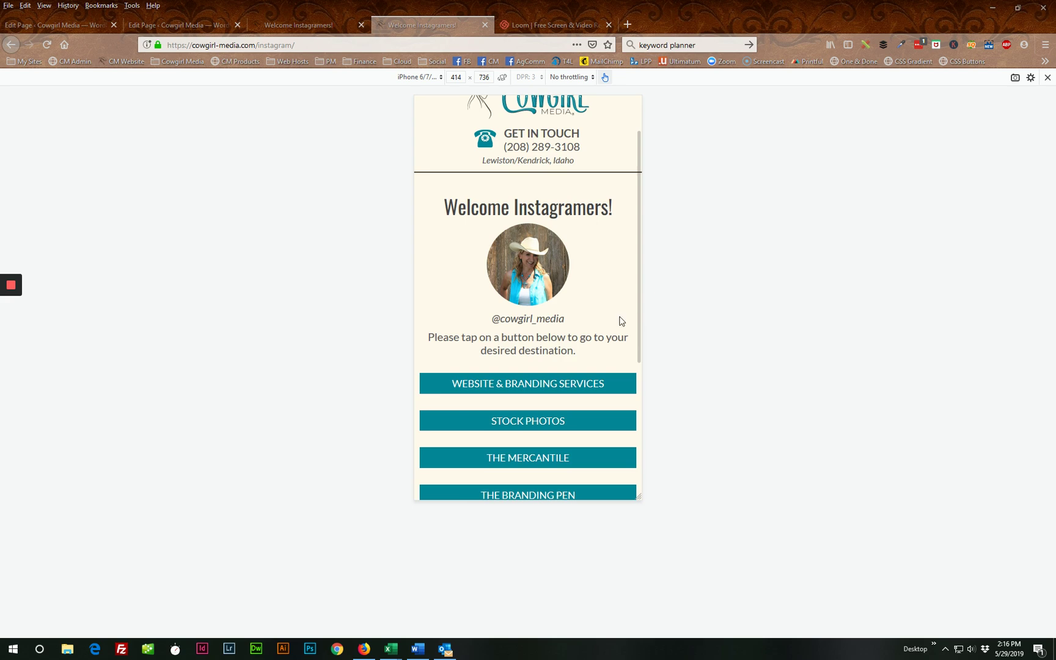
{"action": "scroll", "coordinate": [613, 328], "scroll_direction": "up", "scroll_amount": 2}
{"action": "scroll", "coordinate": [613, 328], "scroll_direction": "down", "scroll_amount": 10}
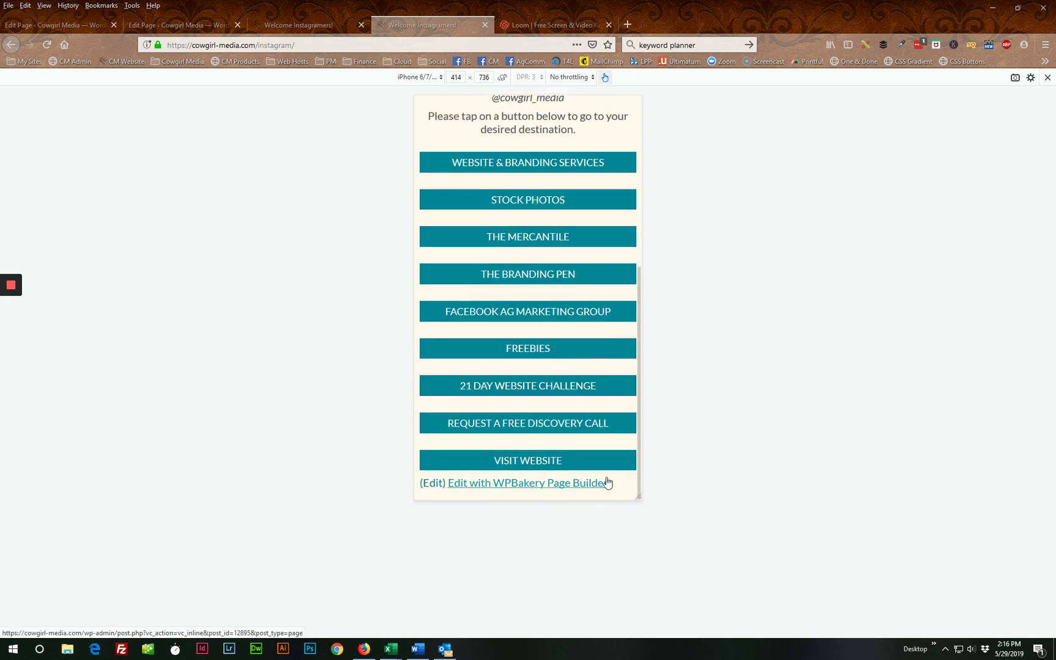
{"action": "scroll", "coordinate": [563, 428], "scroll_direction": "up", "scroll_amount": 10}
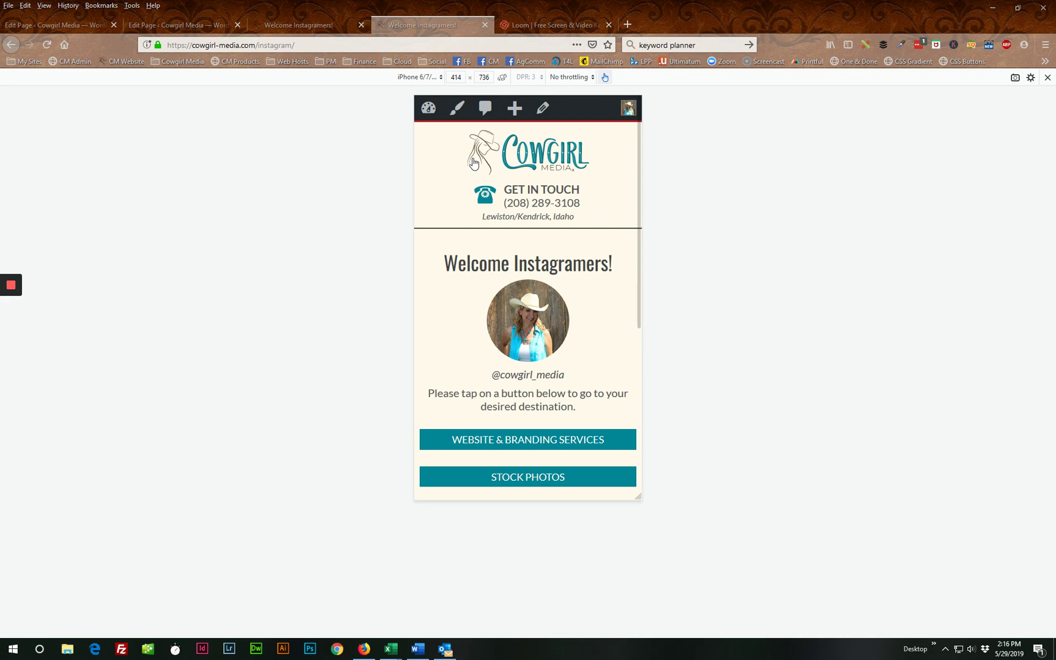
{"action": "left_click", "coordinate": [306, 25]}
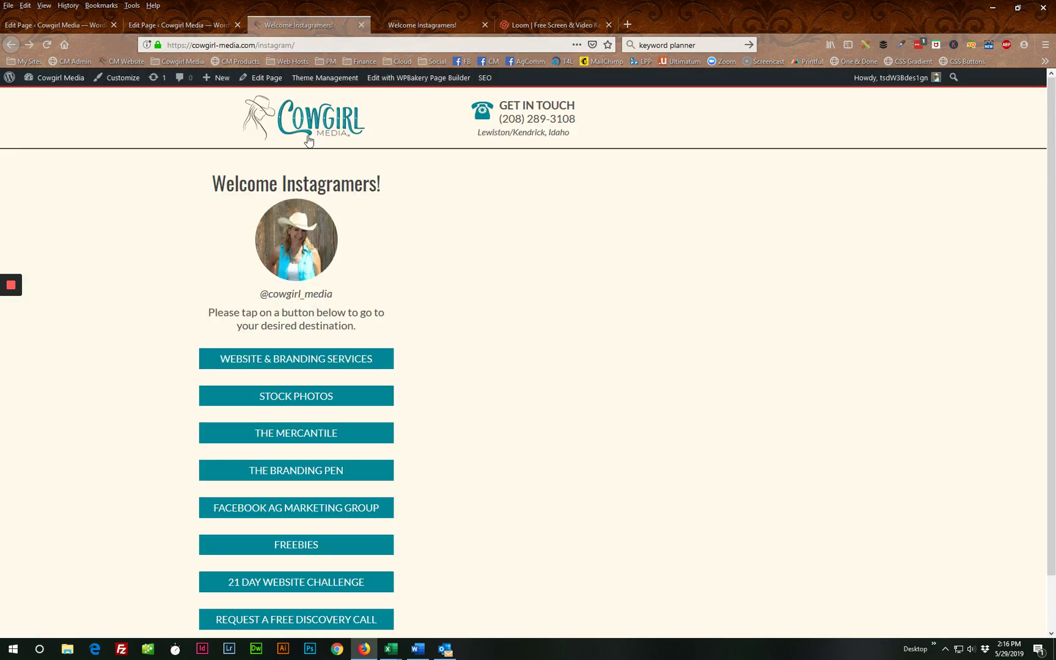
{"action": "scroll", "coordinate": [426, 208], "scroll_direction": "down", "scroll_amount": 1}
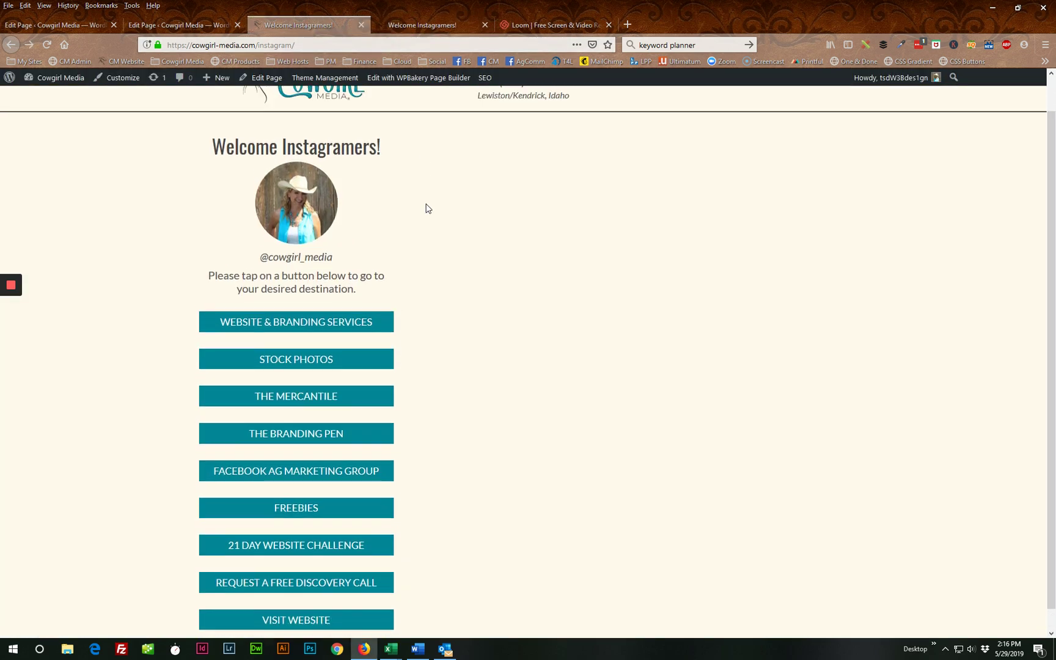
{"action": "scroll", "coordinate": [441, 208], "scroll_direction": "up", "scroll_amount": 1}
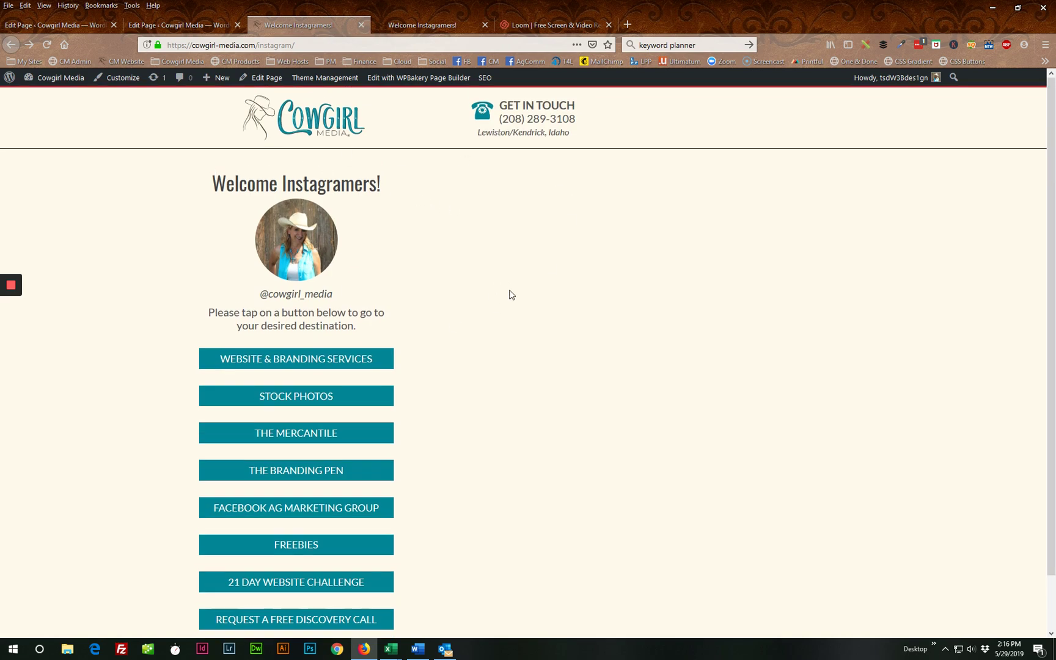
{"action": "scroll", "coordinate": [403, 305], "scroll_direction": "down", "scroll_amount": 1}
{"action": "scroll", "coordinate": [403, 305], "scroll_direction": "down", "scroll_amount": 1}
{"action": "scroll", "coordinate": [404, 337], "scroll_direction": "up", "scroll_amount": 1}
Recheck the phone-sized preview, then bring up the Welcome Instagramers! page editor.
{"action": "left_click", "coordinate": [418, 28]}
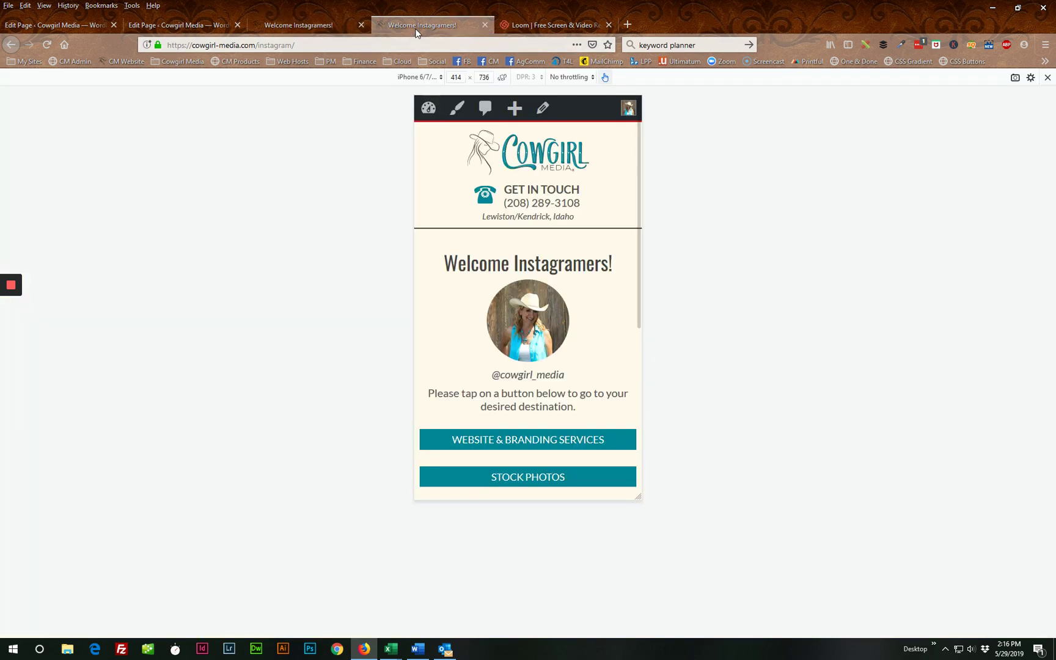
{"action": "scroll", "coordinate": [546, 255], "scroll_direction": "down", "scroll_amount": 5}
{"action": "scroll", "coordinate": [545, 255], "scroll_direction": "up", "scroll_amount": 5}
{"action": "left_click", "coordinate": [186, 24]}
{"action": "scroll", "coordinate": [768, 361], "scroll_direction": "up", "scroll_amount": 2}
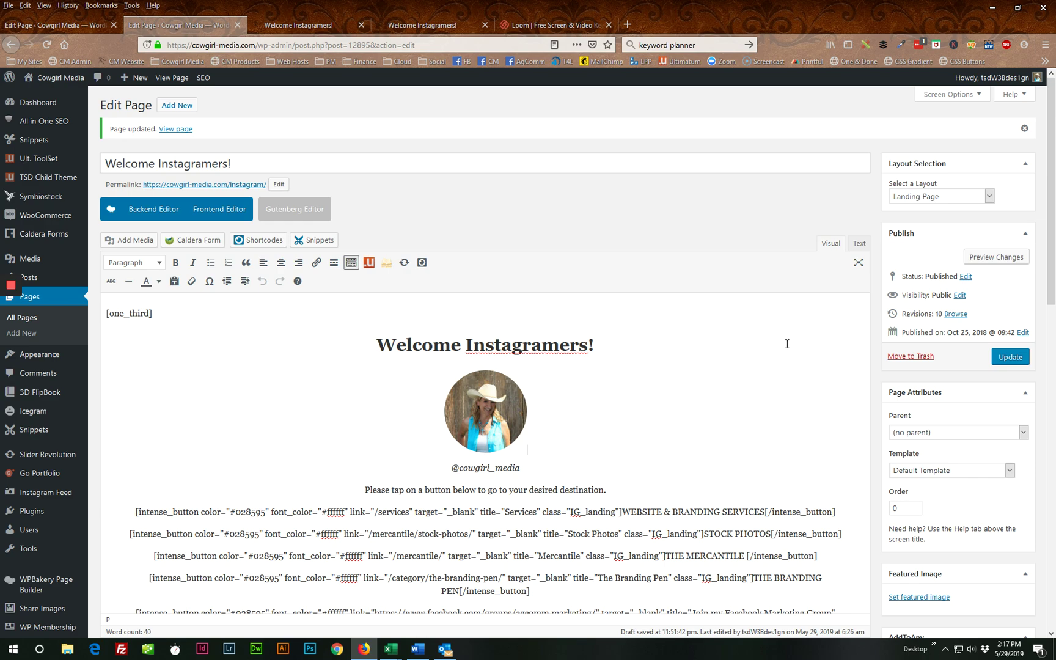
{"action": "scroll", "coordinate": [787, 344], "scroll_direction": "down", "scroll_amount": 2}
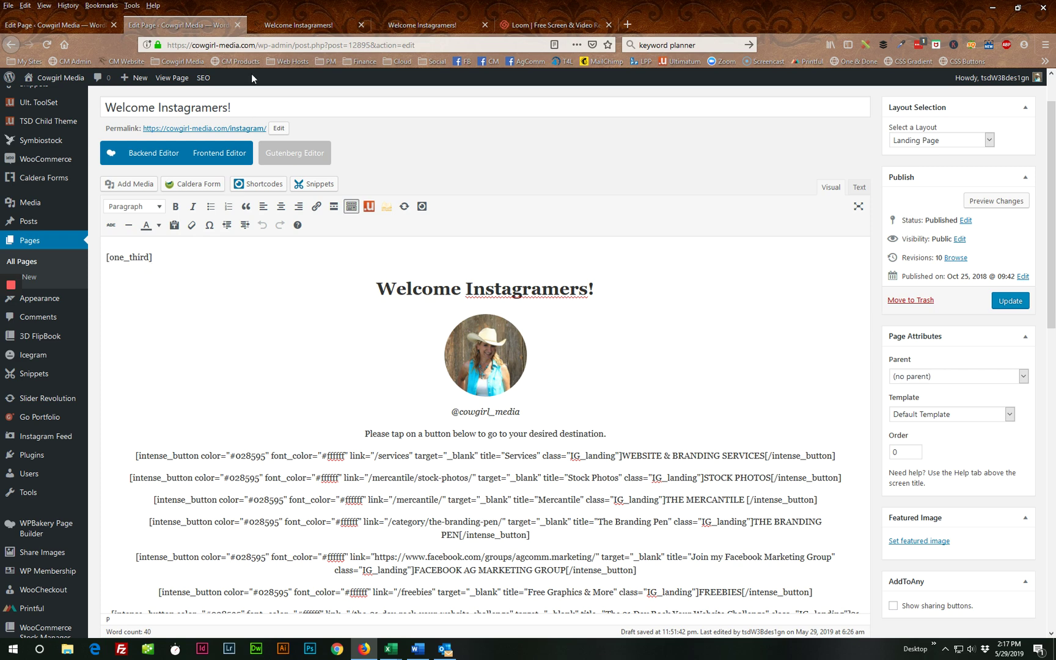
{"action": "left_click", "coordinate": [294, 25]}
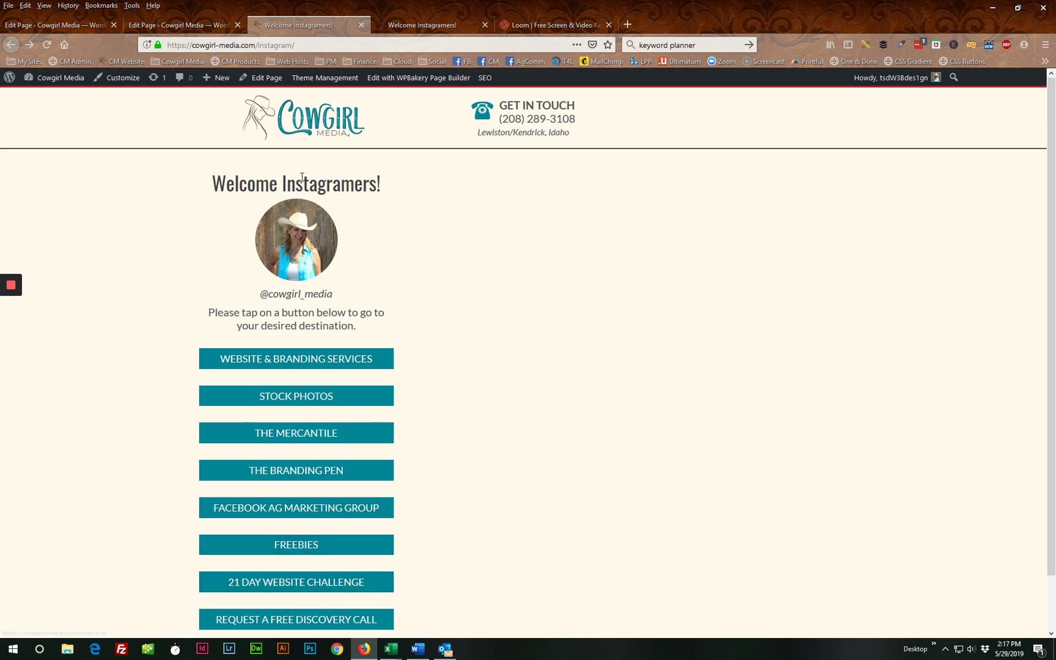
{"action": "left_click", "coordinate": [171, 25]}
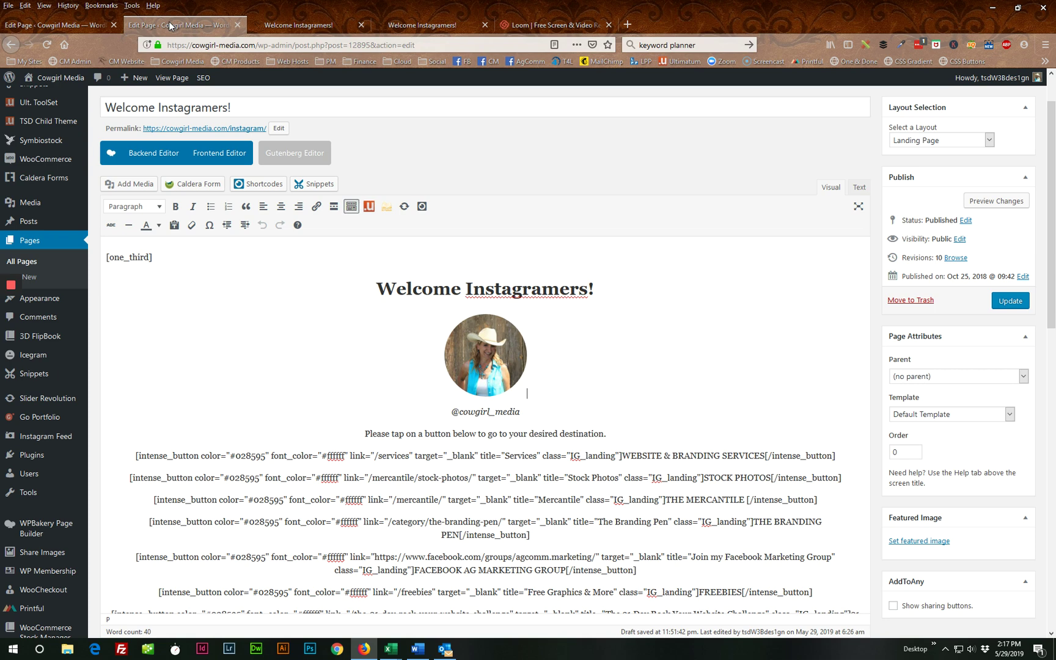
{"action": "left_click", "coordinate": [585, 400]}
{"action": "scroll", "coordinate": [331, 485], "scroll_direction": "down", "scroll_amount": 1}
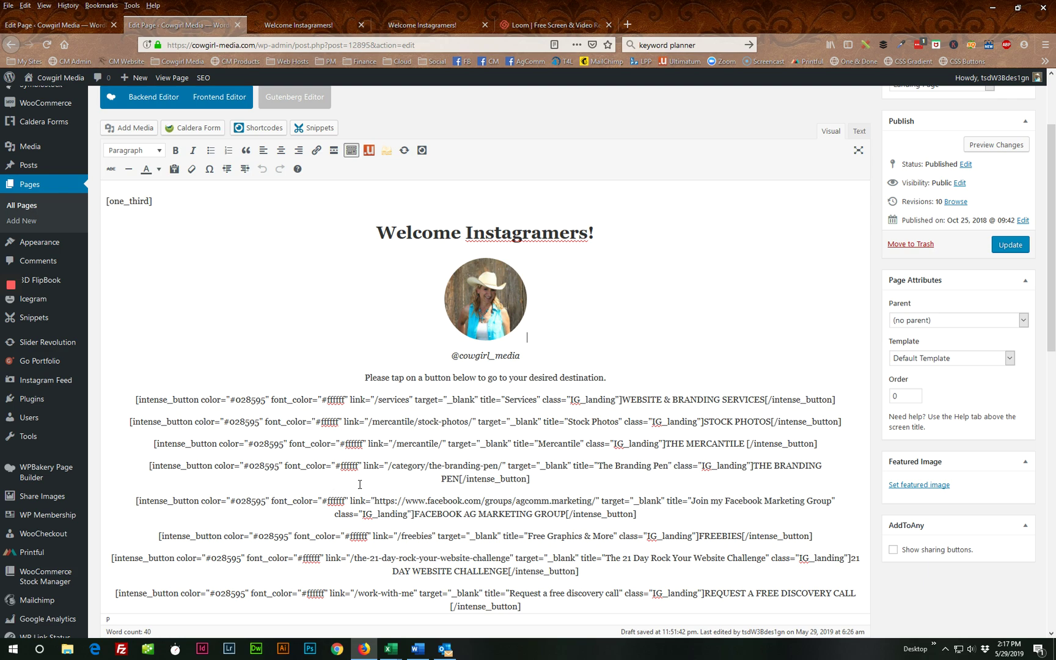
{"action": "scroll", "coordinate": [359, 484], "scroll_direction": "down", "scroll_amount": 2}
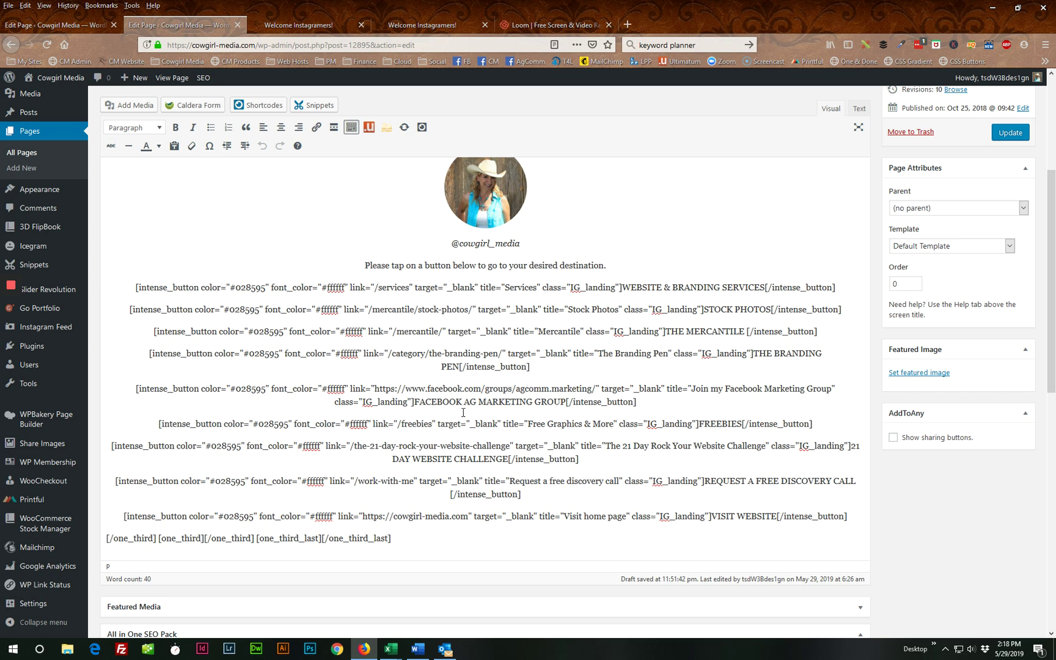
{"action": "left_click", "coordinate": [291, 24]}
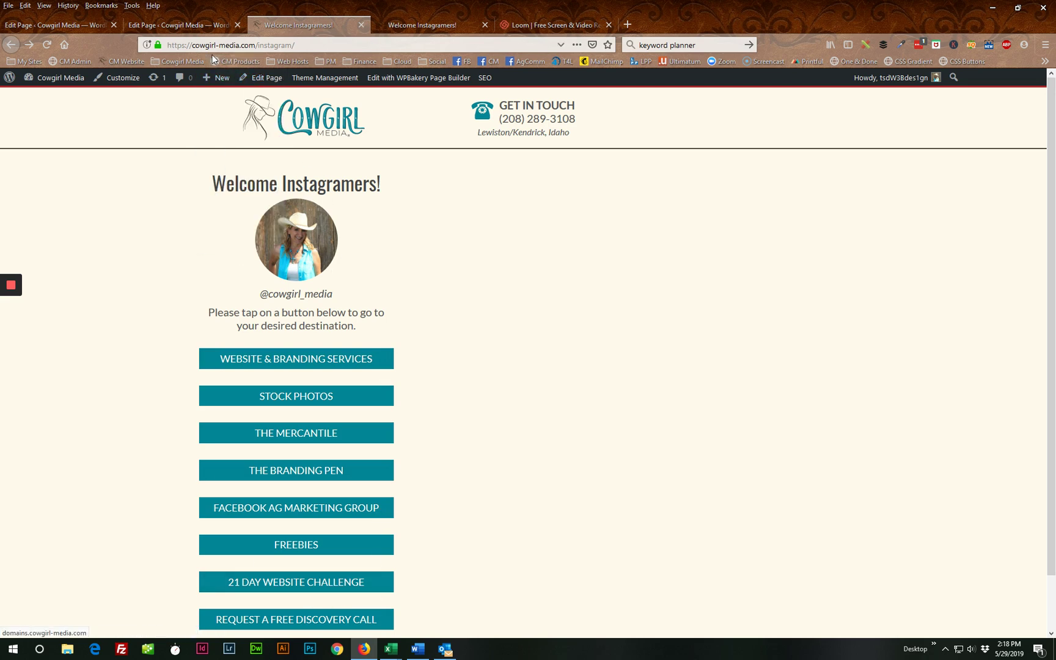
{"action": "left_click", "coordinate": [201, 25]}
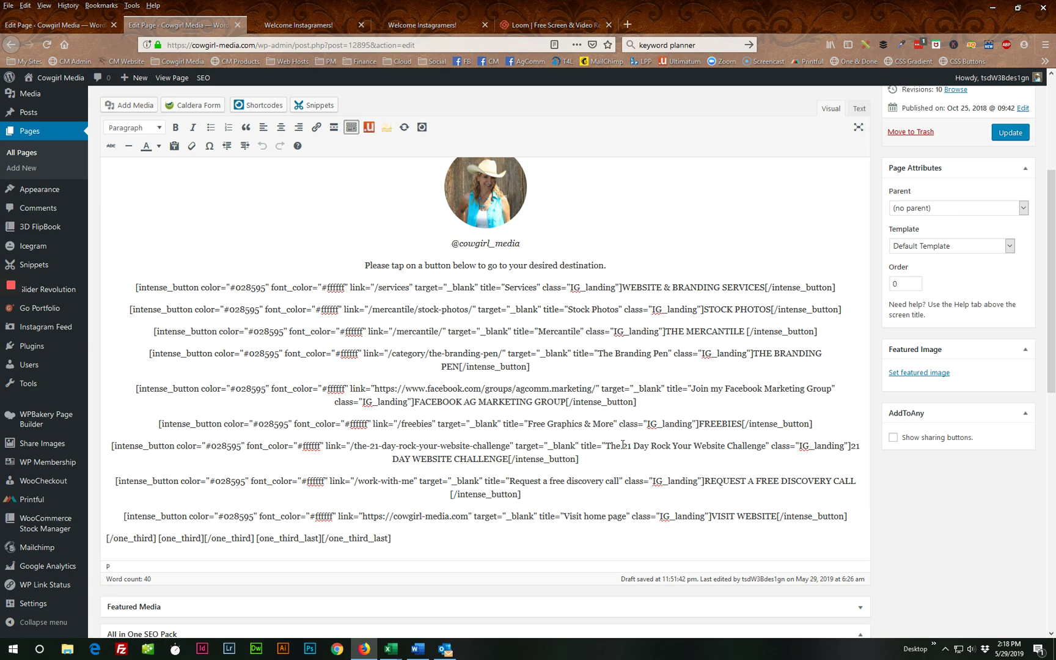
{"action": "scroll", "coordinate": [622, 444], "scroll_direction": "up", "scroll_amount": 3}
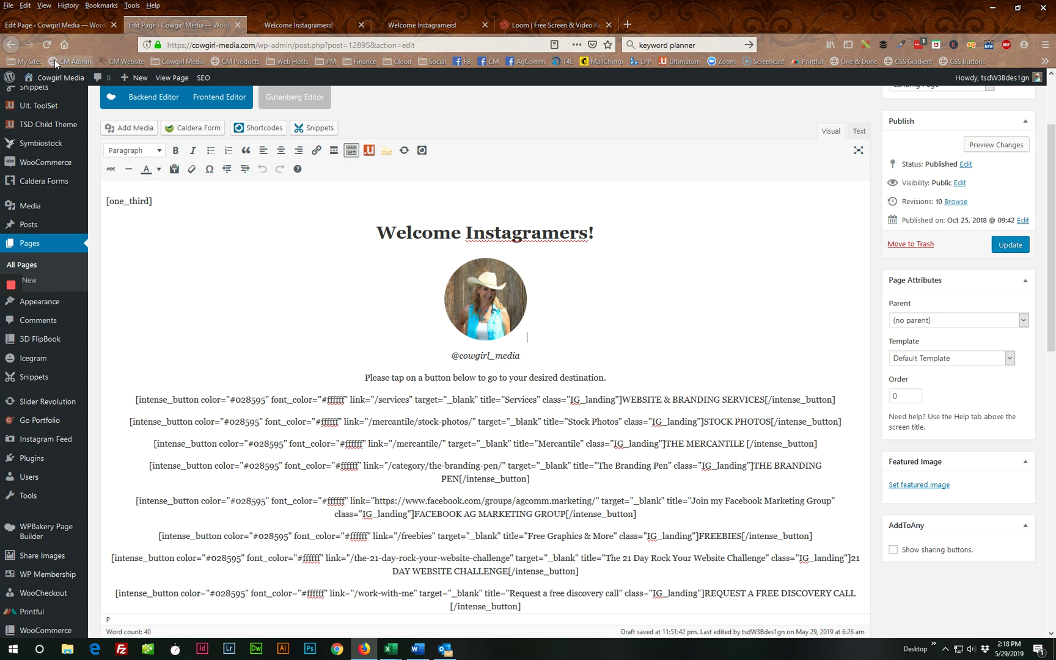
Switch to the Welcome Instagram Peeps! draft and scroll over its blank WPBakery builder area.
{"action": "left_click", "coordinate": [50, 24]}
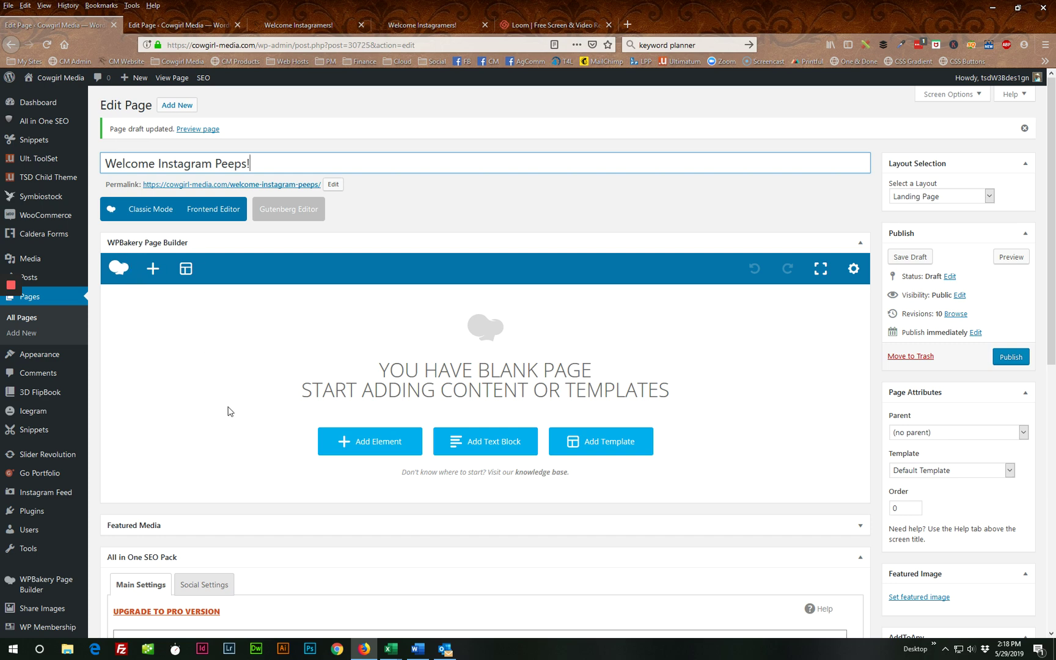
{"action": "scroll", "coordinate": [220, 413], "scroll_direction": "down", "scroll_amount": 2}
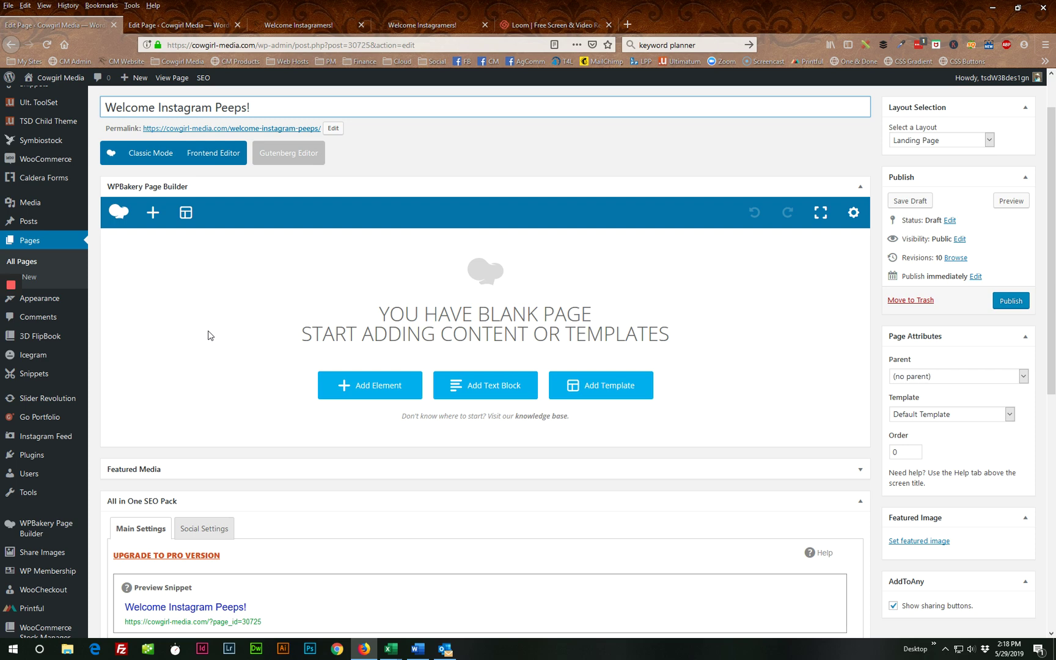
{"action": "scroll", "coordinate": [208, 335], "scroll_direction": "up", "scroll_amount": 2}
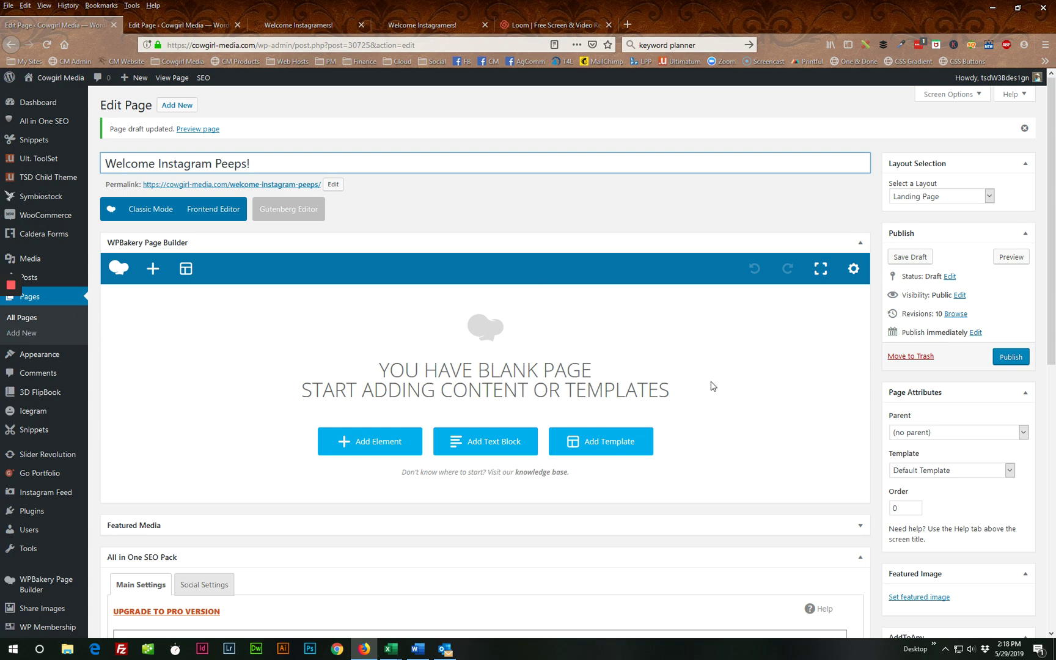
{"action": "scroll", "coordinate": [710, 386], "scroll_direction": "down", "scroll_amount": 1}
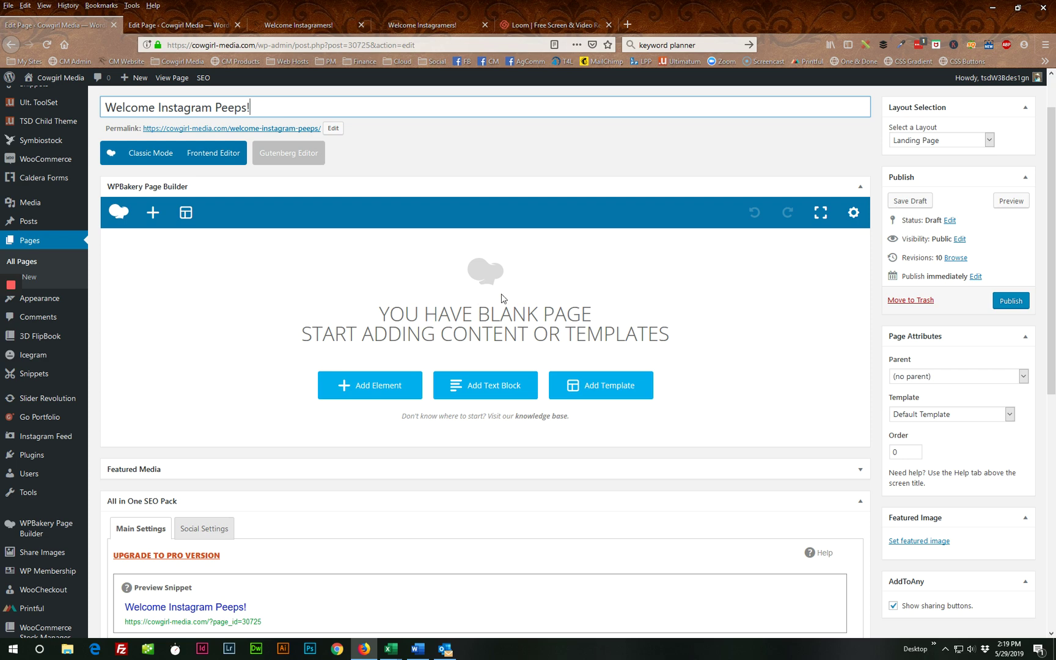
Add an empty row to the Welcome Instagram Peeps! draft.
{"action": "left_click", "coordinate": [377, 387]}
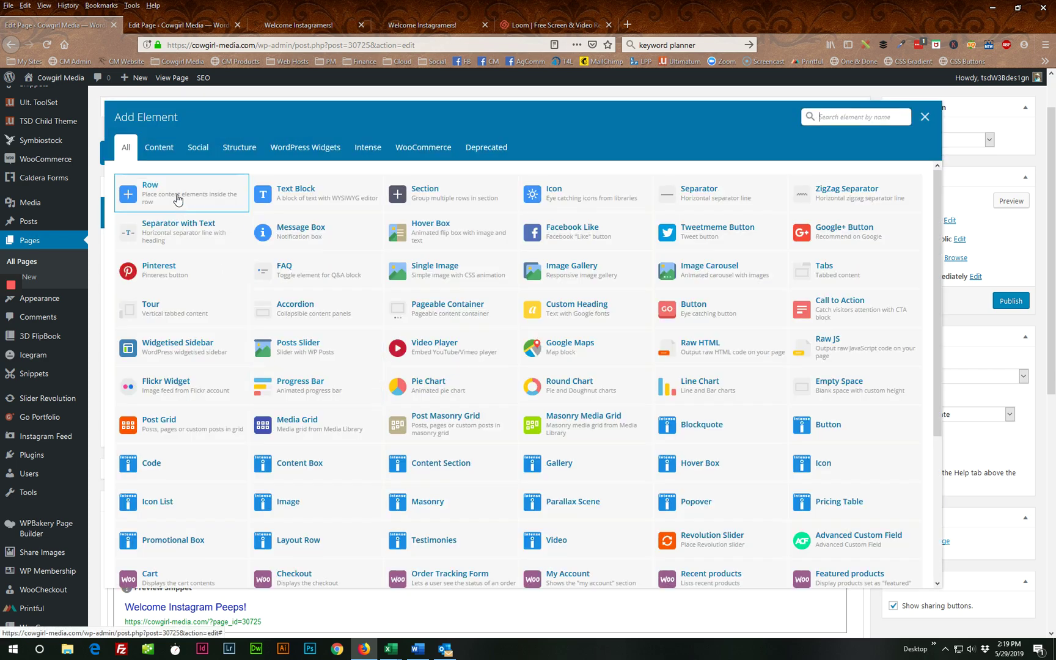
{"action": "left_click", "coordinate": [177, 200]}
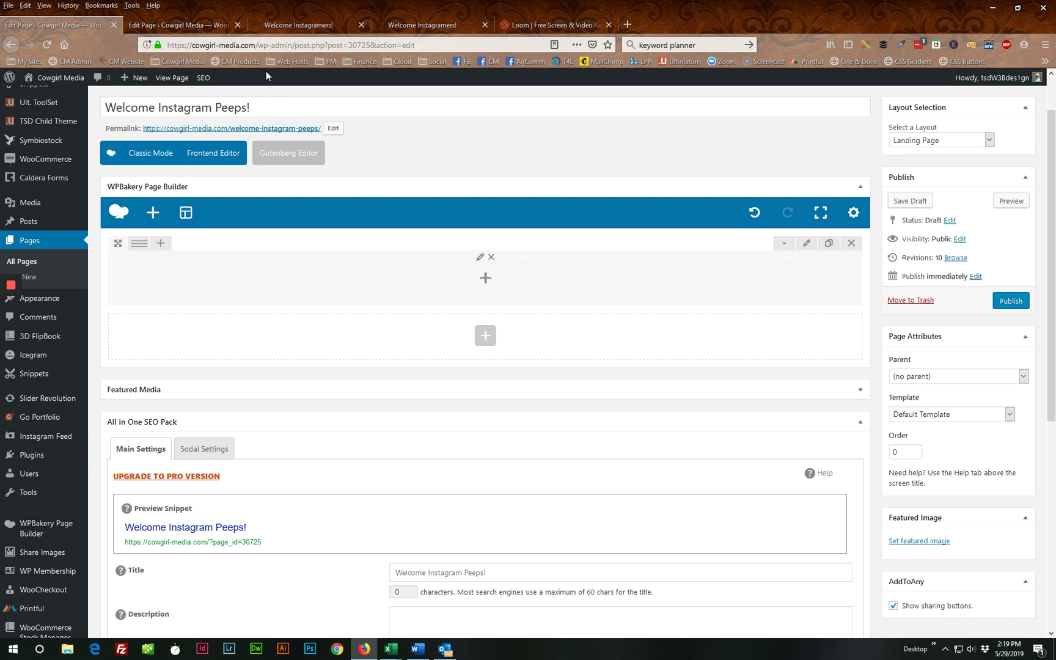
{"action": "left_click", "coordinate": [297, 25]}
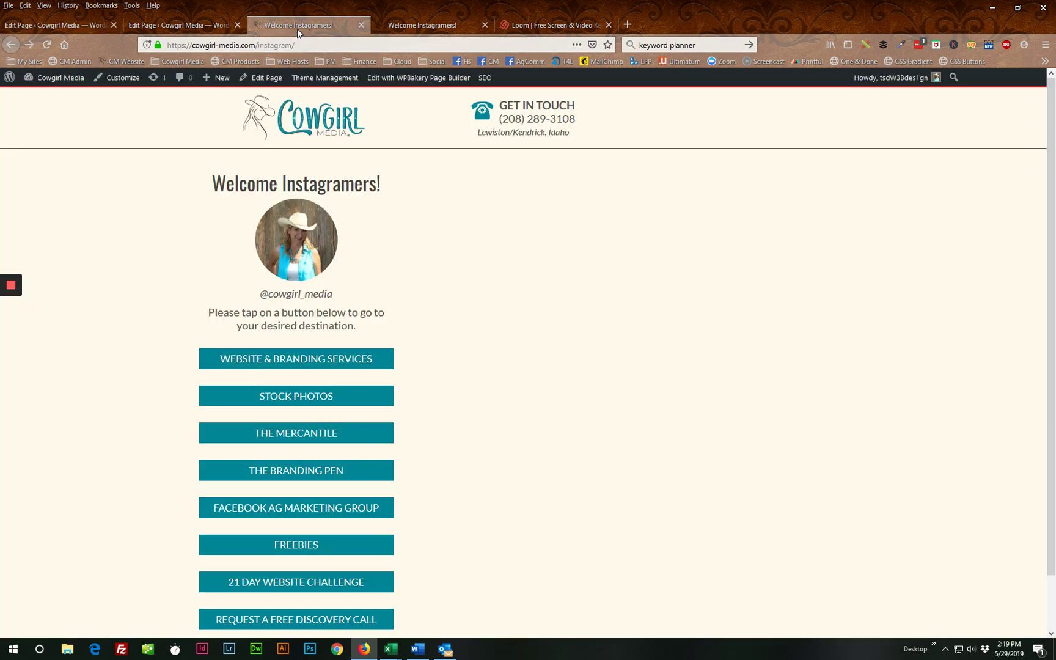
Compare the original page's editor and live page, then return to the new draft.
{"action": "left_click", "coordinate": [157, 25]}
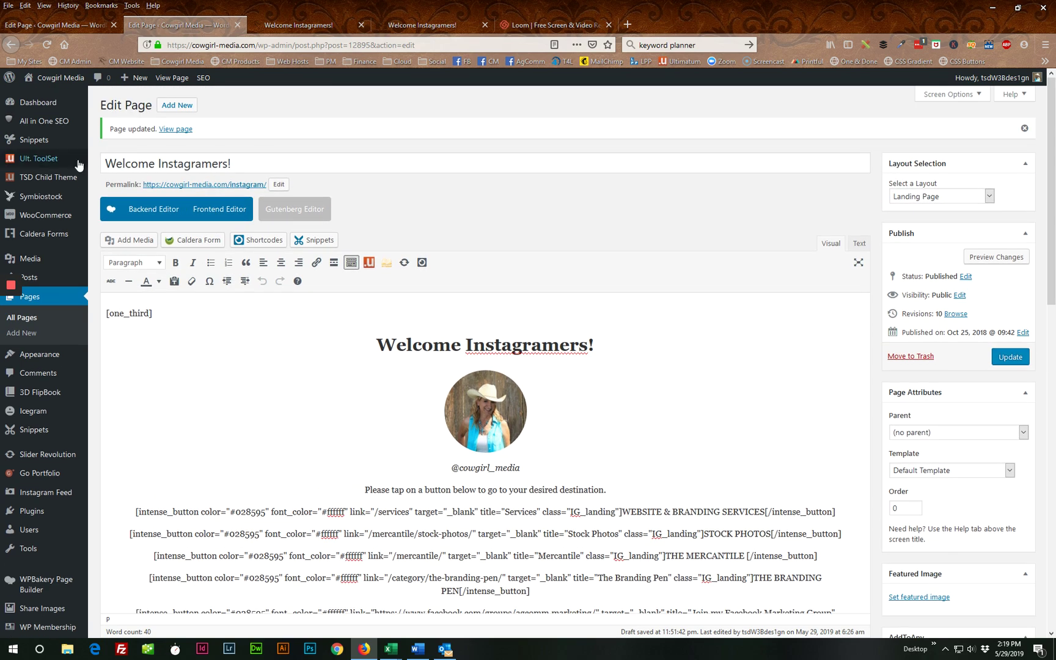
{"action": "left_click", "coordinate": [280, 25]}
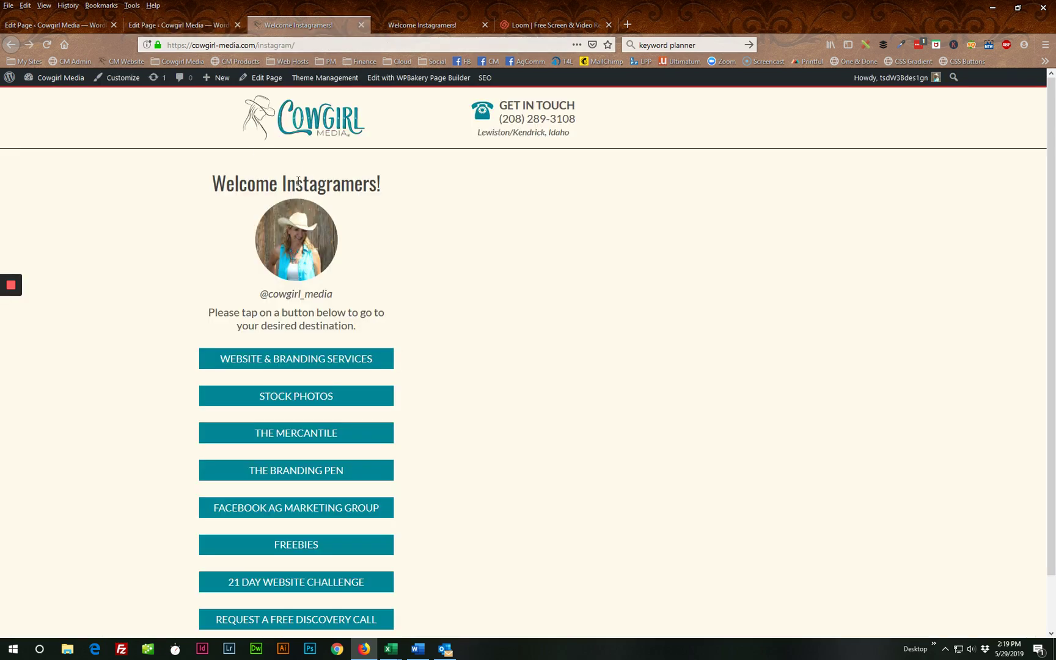
{"action": "left_click", "coordinate": [209, 25]}
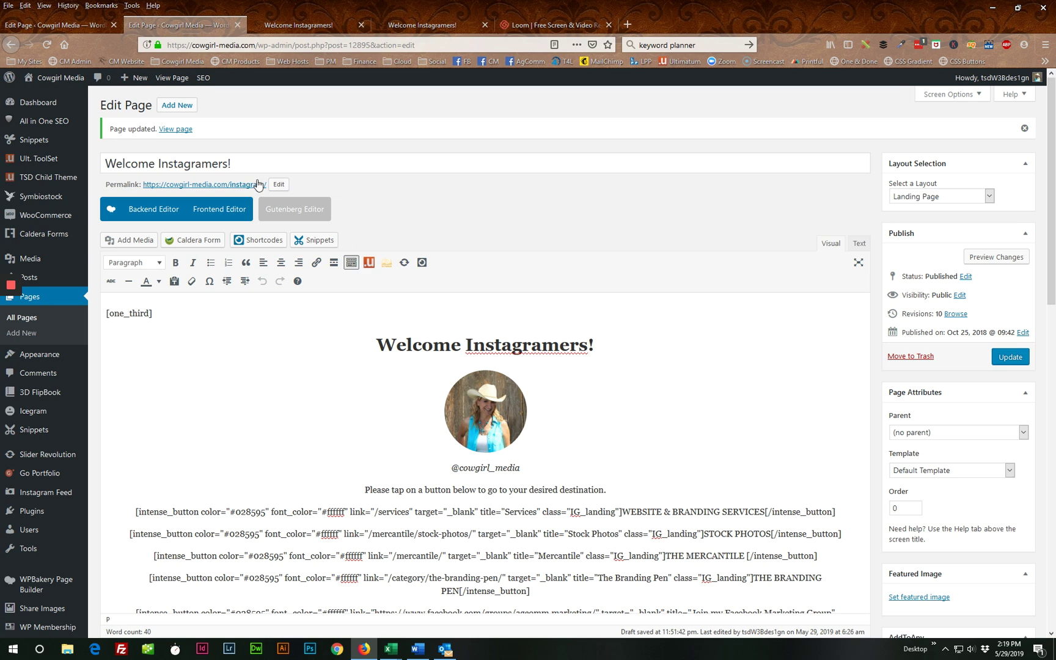
{"action": "left_click", "coordinate": [72, 25]}
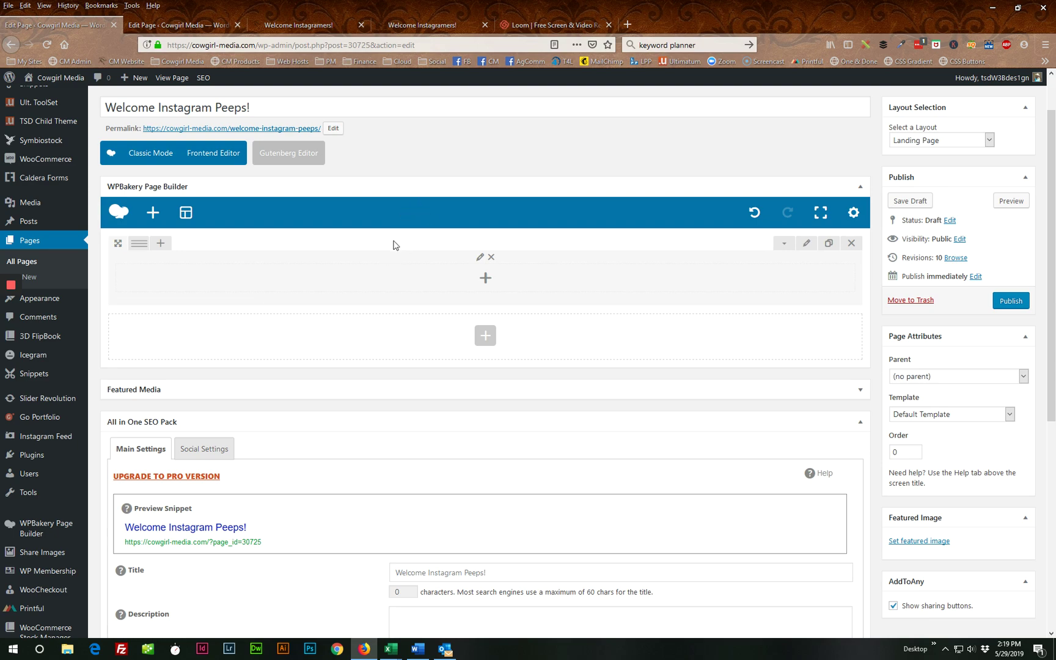
Add a Single Image element using the cowgirl headshot found by searching the media library.
{"action": "left_click", "coordinate": [487, 279]}
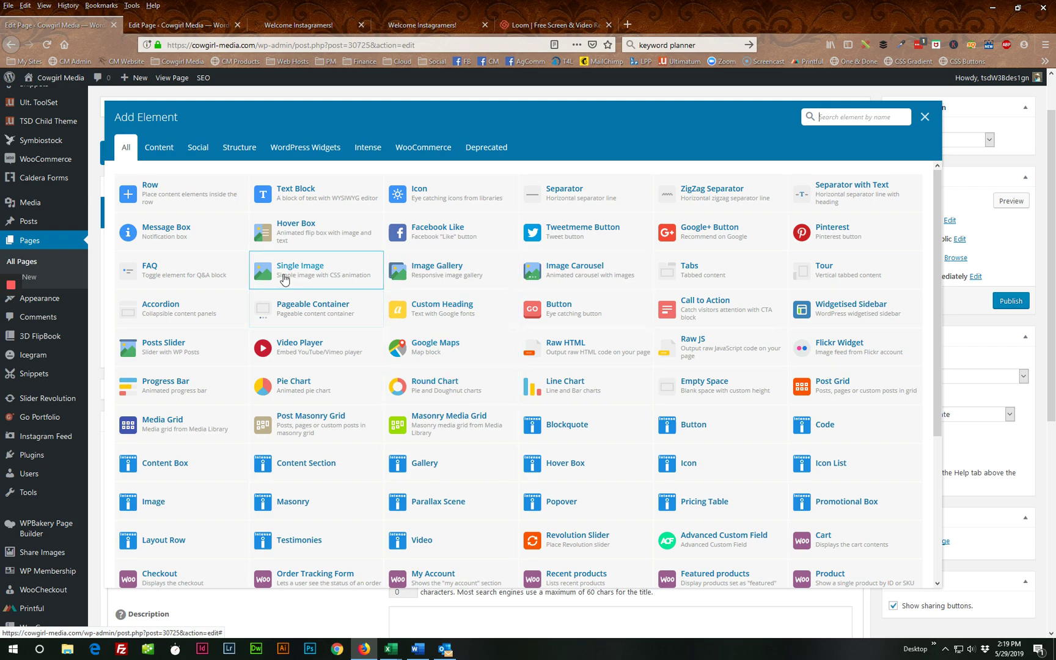
{"action": "left_click", "coordinate": [285, 275]}
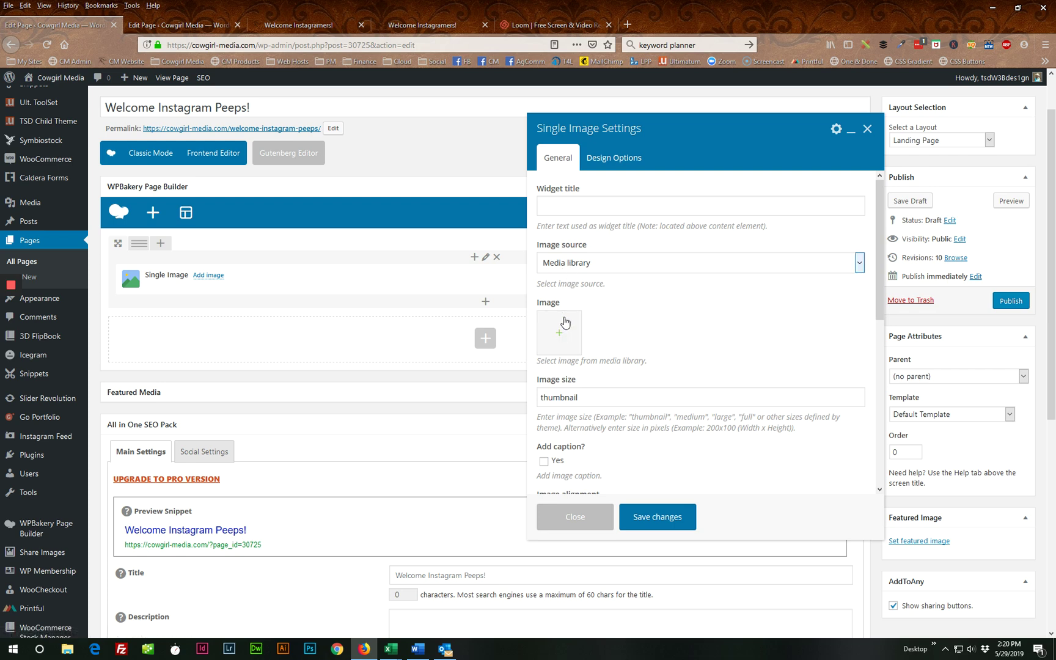
{"action": "left_click", "coordinate": [565, 323]}
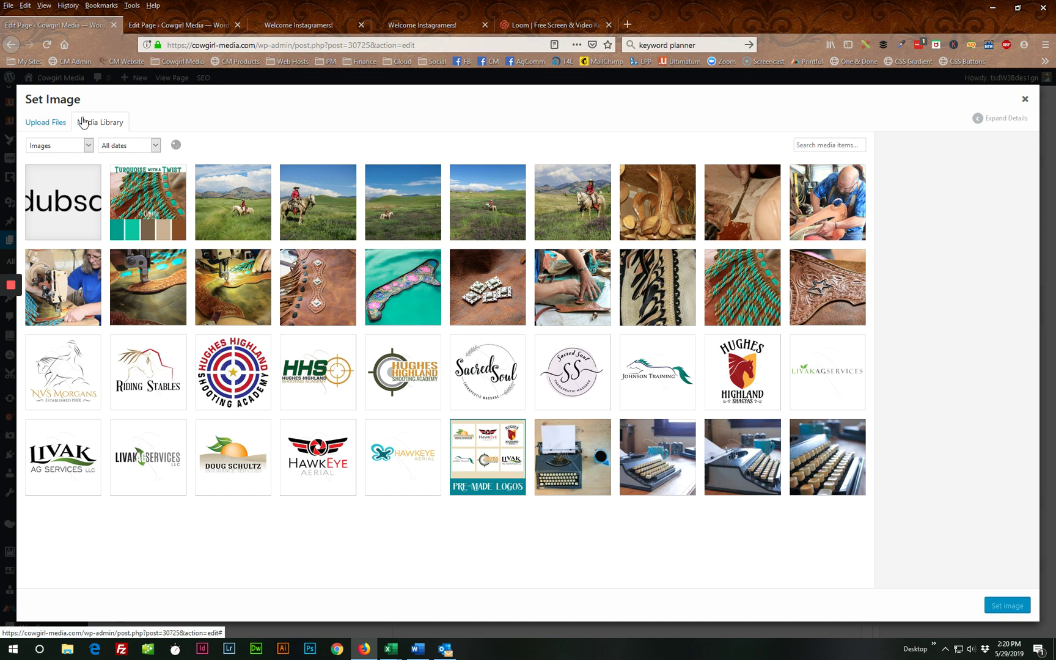
{"action": "left_click", "coordinate": [800, 144]}
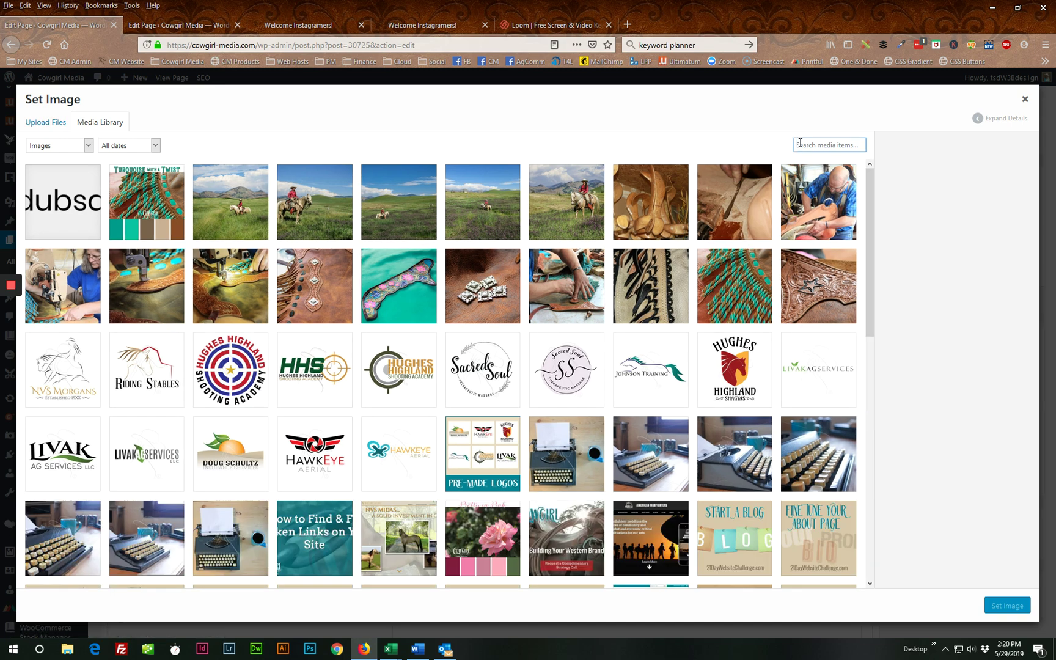
{"action": "type", "text": "sea"}
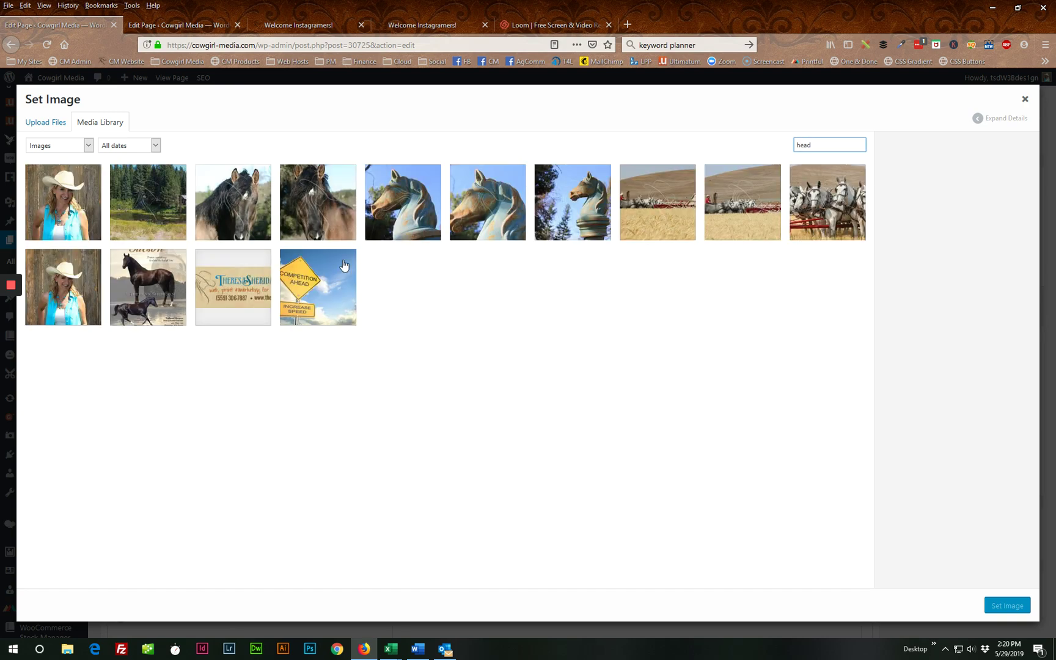
{"action": "left_click", "coordinate": [61, 314]}
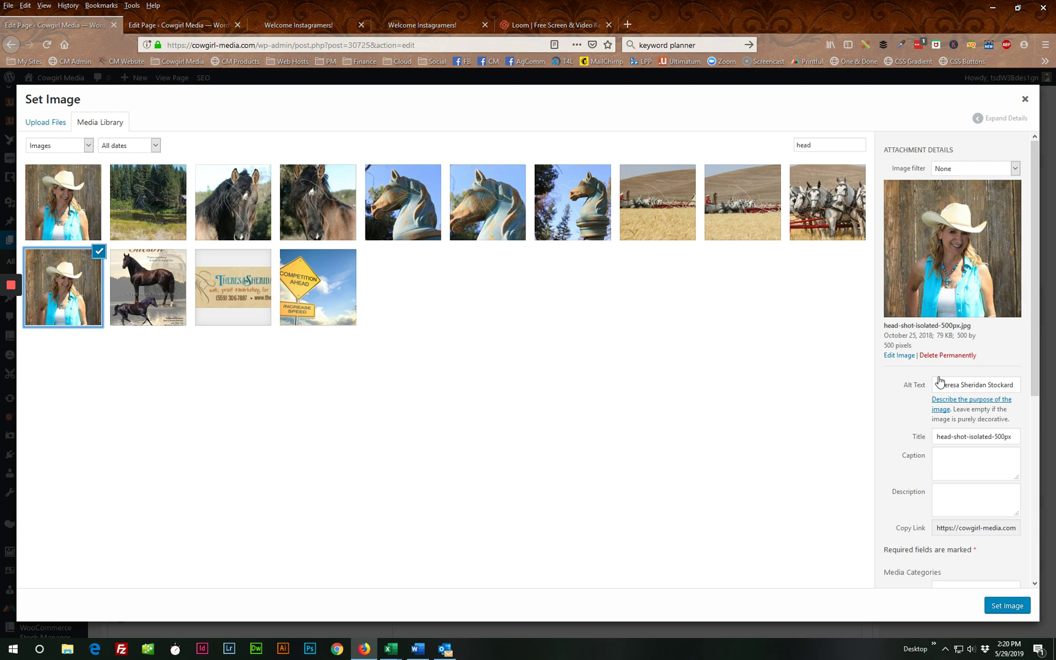
{"action": "scroll", "coordinate": [939, 381], "scroll_direction": "down", "scroll_amount": 5}
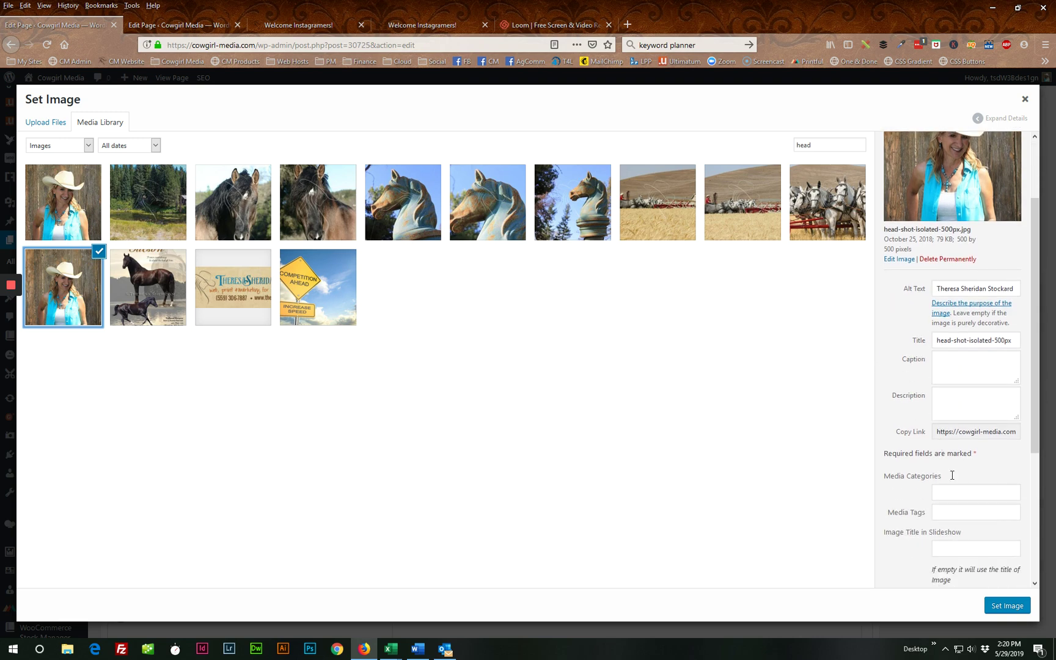
{"action": "left_click", "coordinate": [1007, 606]}
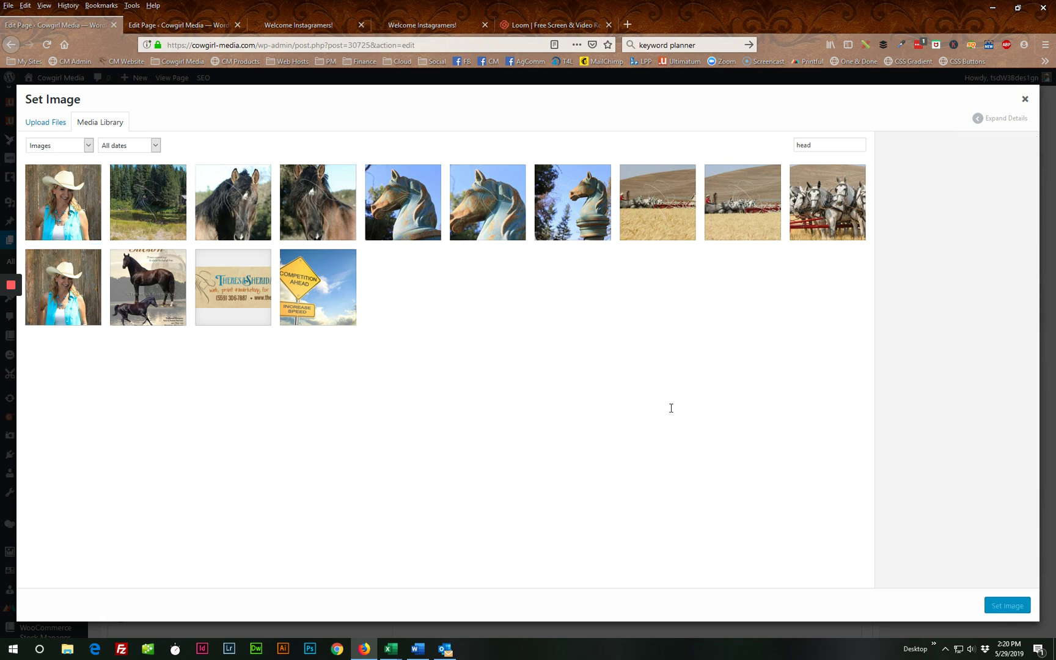
Set the headshot image alignment to Center and its style to Circle.
{"action": "scroll", "coordinate": [691, 392], "scroll_direction": "down", "scroll_amount": 2}
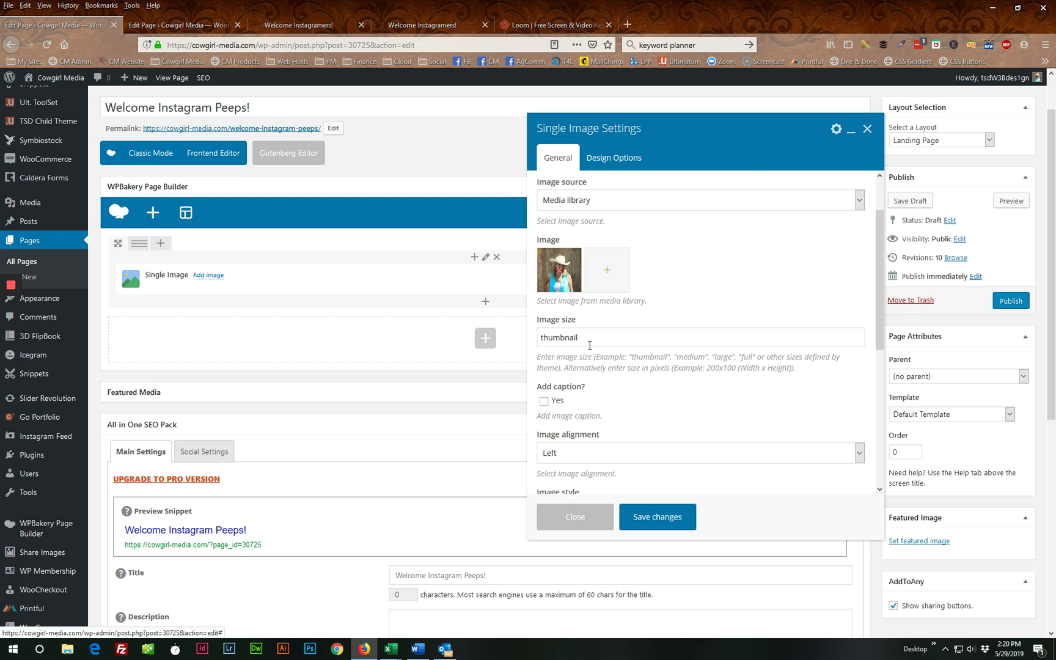
{"action": "scroll", "coordinate": [608, 330], "scroll_direction": "down", "scroll_amount": 4}
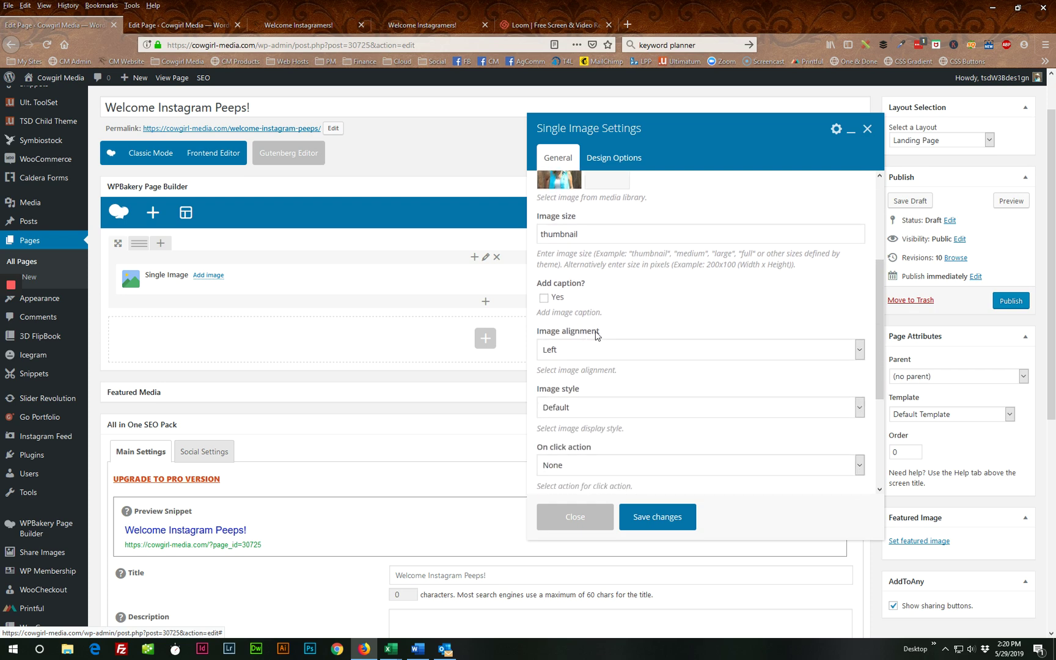
{"action": "left_click", "coordinate": [614, 328]}
{"action": "left_click", "coordinate": [580, 377]}
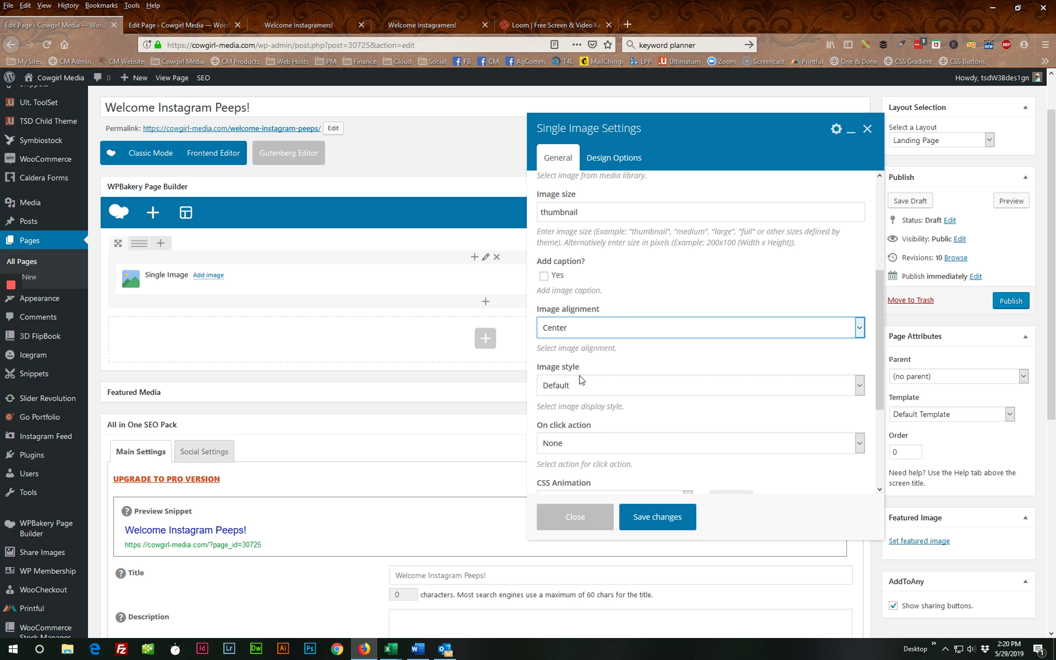
{"action": "scroll", "coordinate": [653, 391], "scroll_direction": "down", "scroll_amount": 2}
{"action": "left_click", "coordinate": [617, 330]}
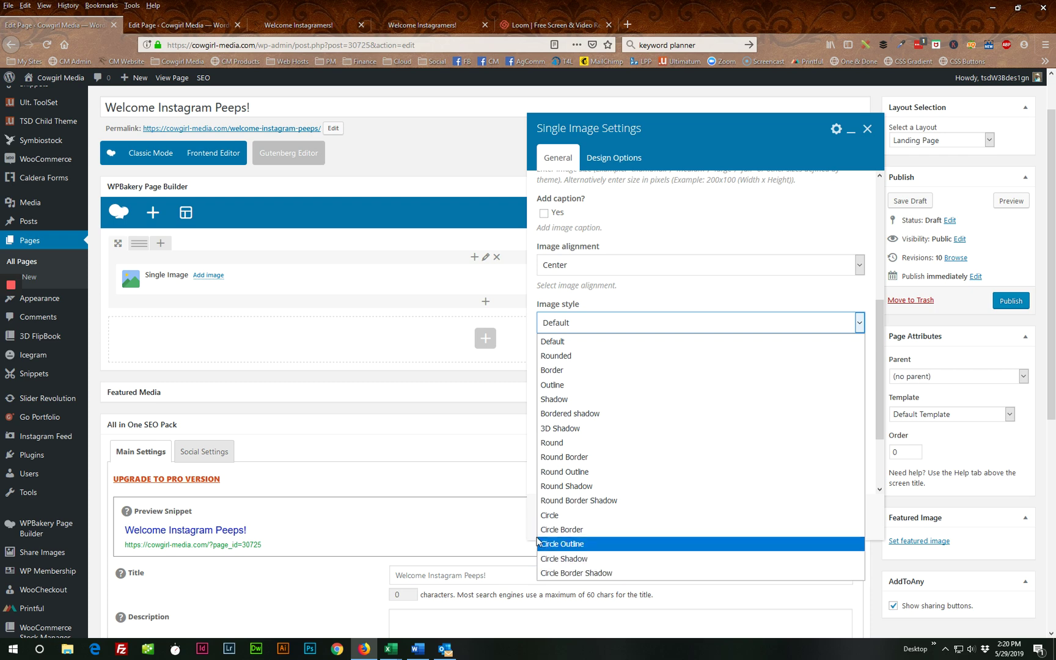
{"action": "left_click", "coordinate": [562, 517]}
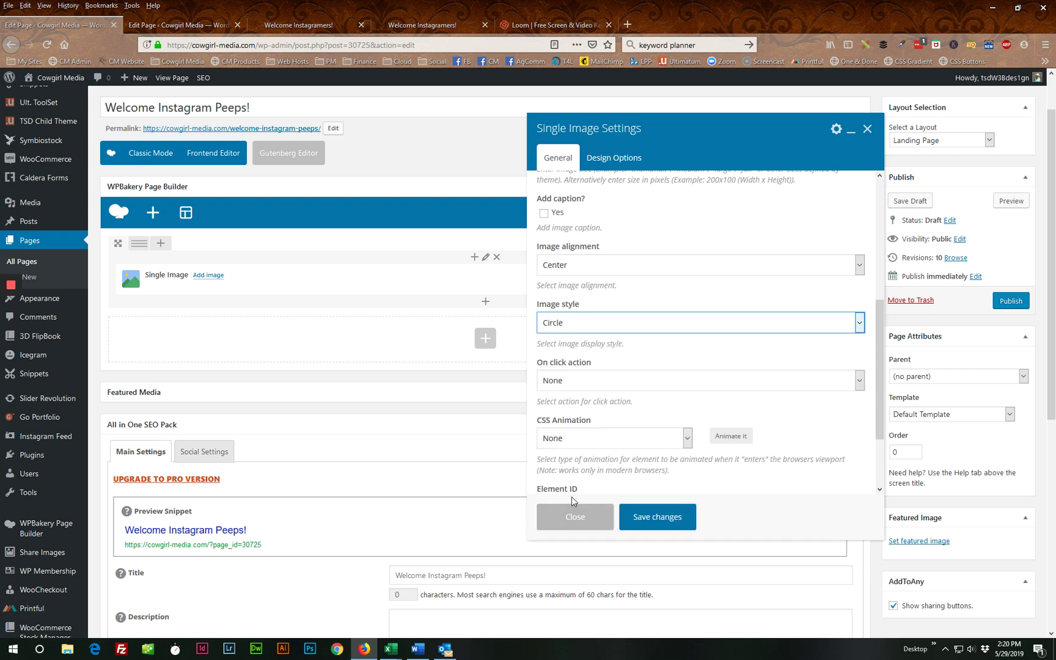
{"action": "scroll", "coordinate": [671, 342], "scroll_direction": "down", "scroll_amount": 1}
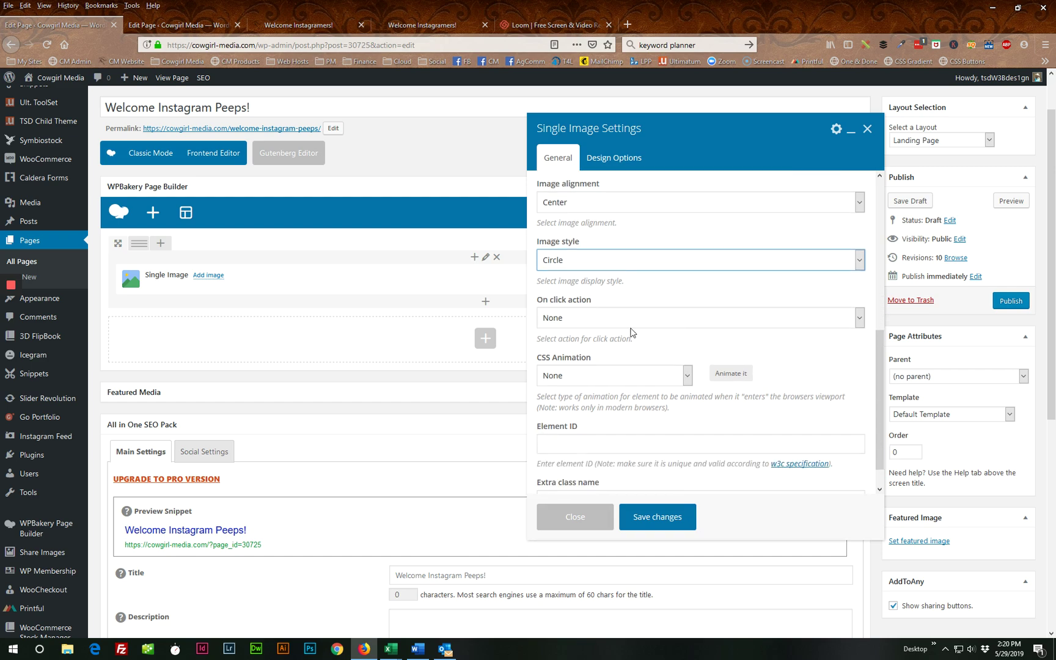
{"action": "scroll", "coordinate": [628, 333], "scroll_direction": "down", "scroll_amount": 3}
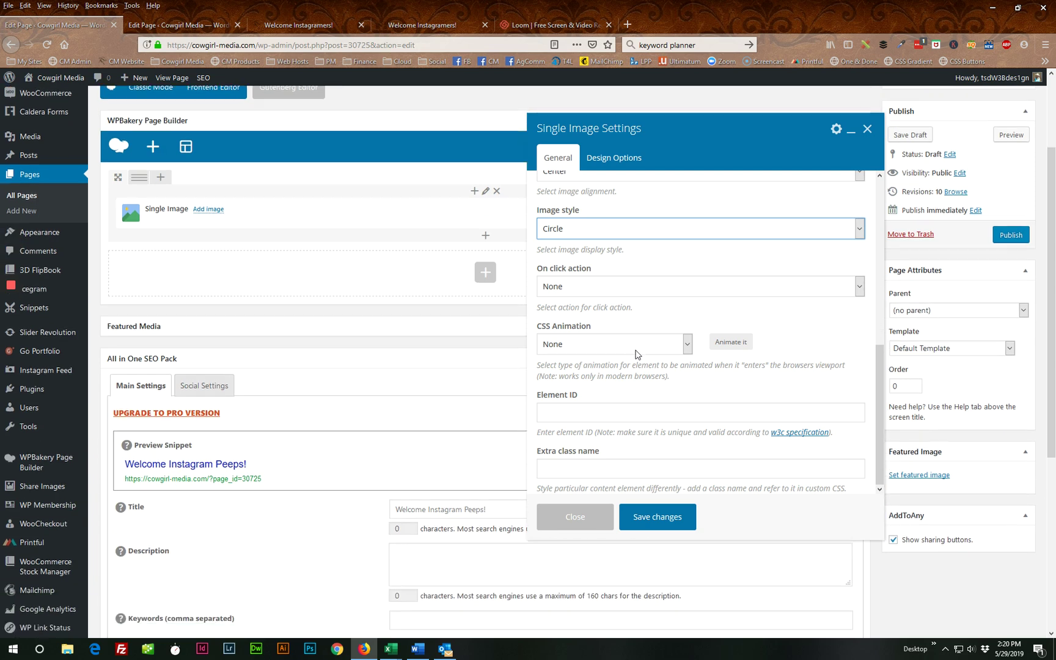
{"action": "scroll", "coordinate": [640, 370], "scroll_direction": "up", "scroll_amount": 5}
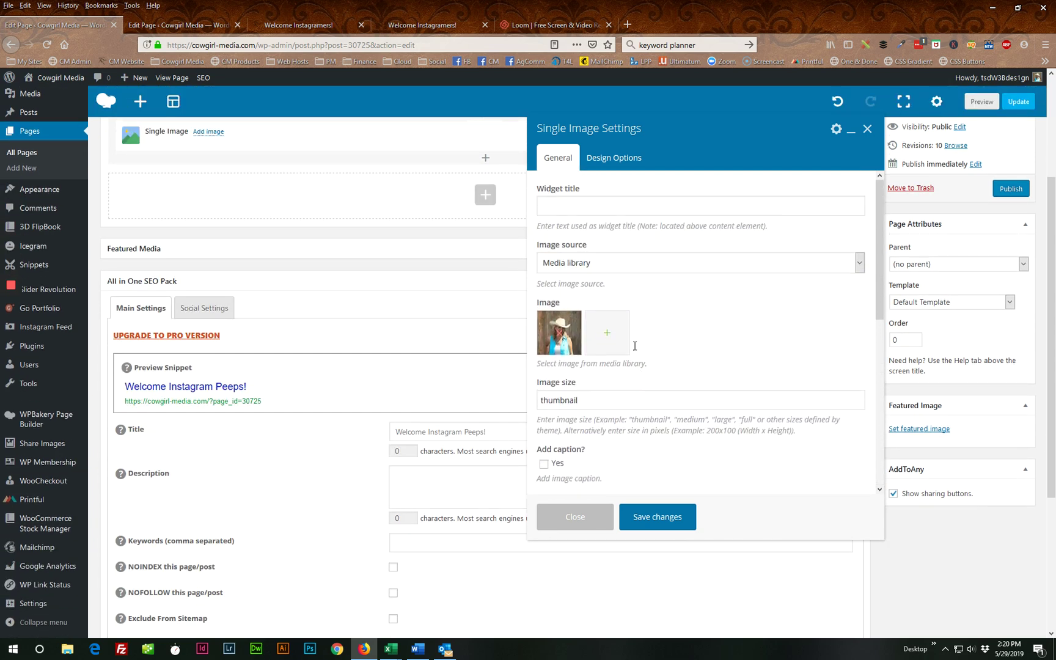
{"action": "left_click", "coordinate": [605, 160]}
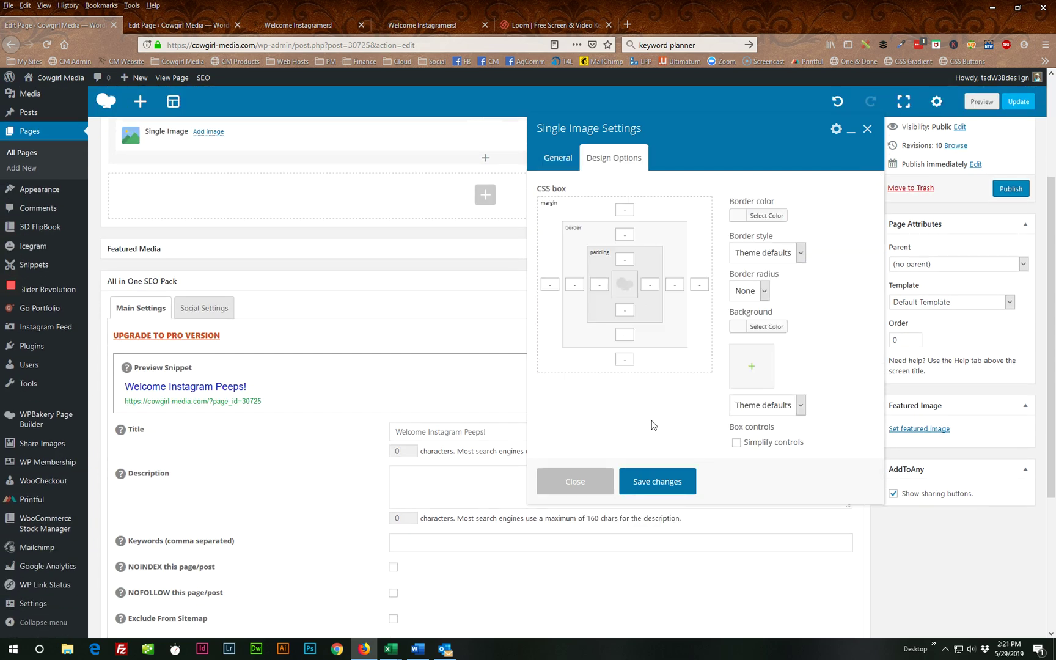
{"action": "left_click", "coordinate": [558, 160]}
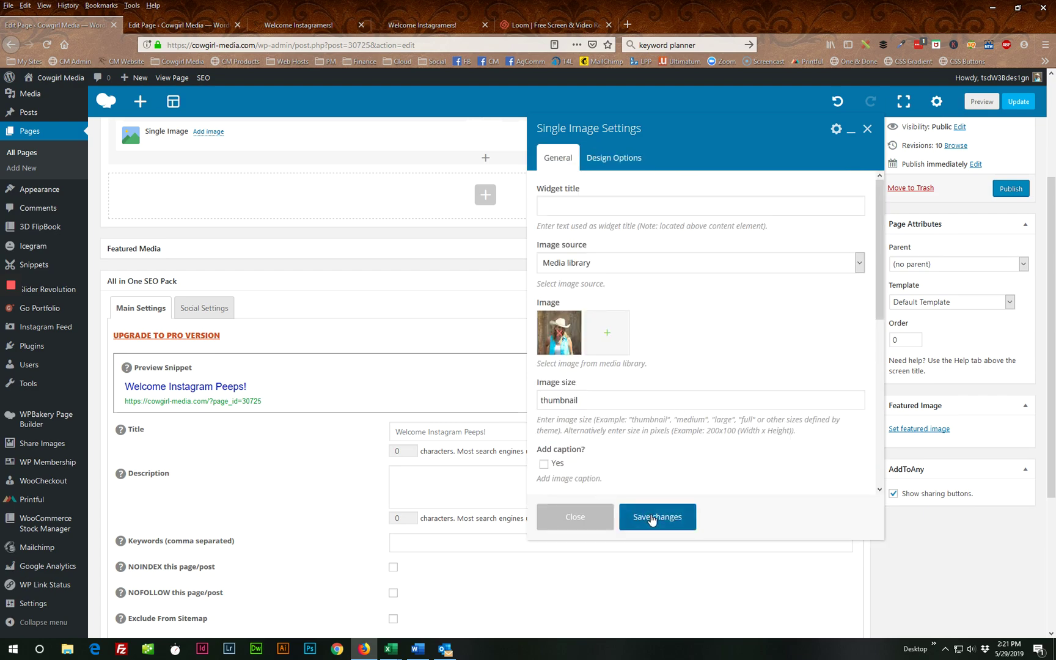
Save the headshot image element and preview the draft page in a new tab.
{"action": "left_click", "coordinate": [653, 518]}
{"action": "scroll", "coordinate": [651, 514], "scroll_direction": "up", "scroll_amount": 5}
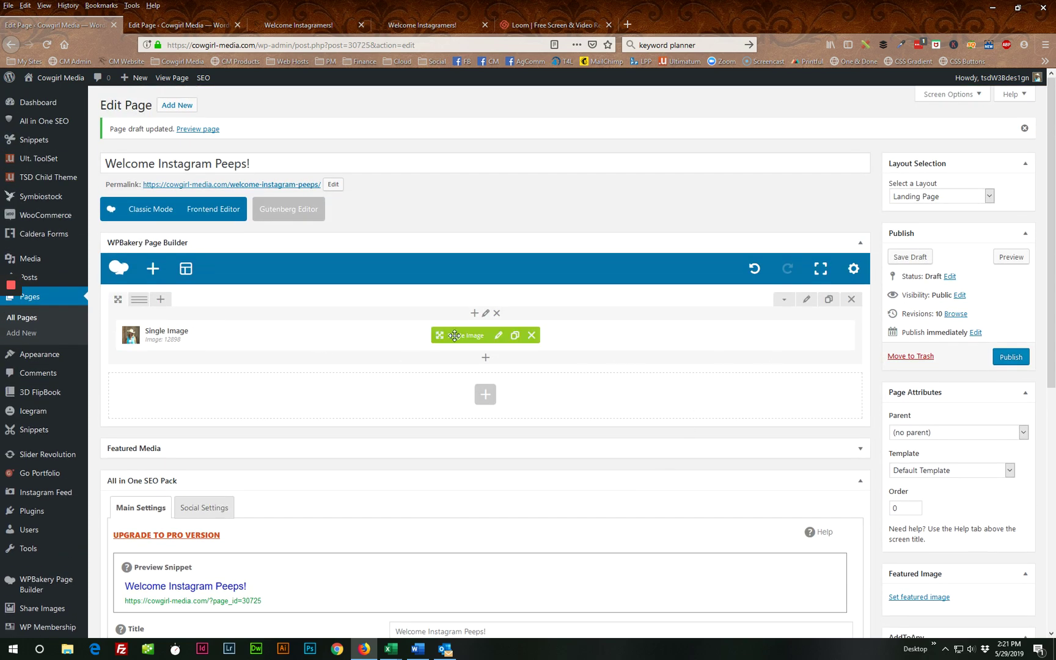
{"action": "left_click", "coordinate": [1009, 259]}
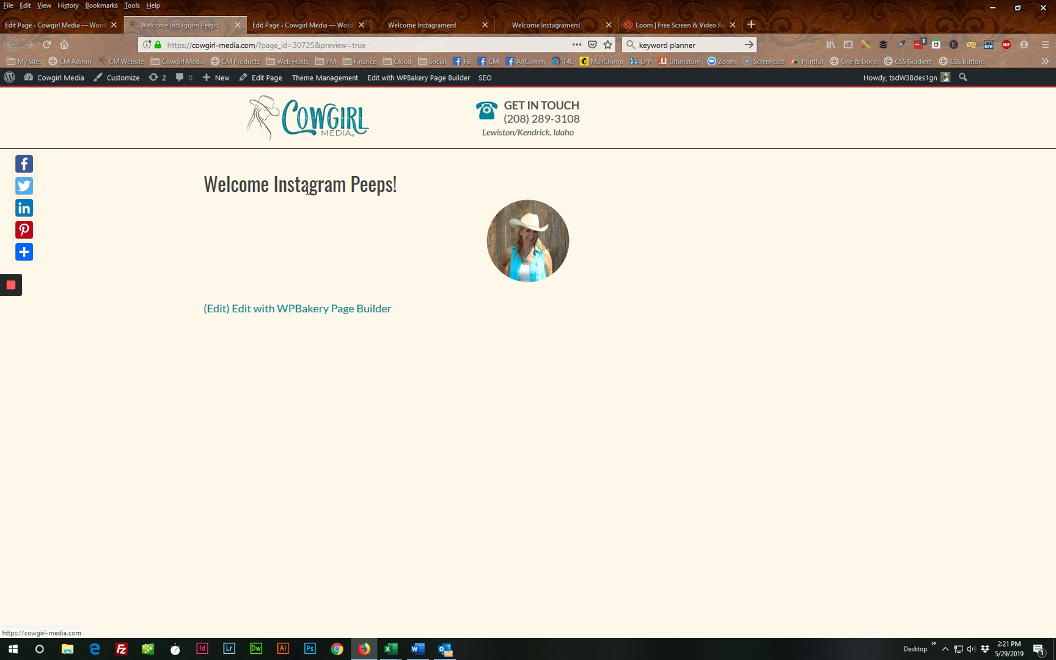
{"action": "left_click", "coordinate": [84, 26]}
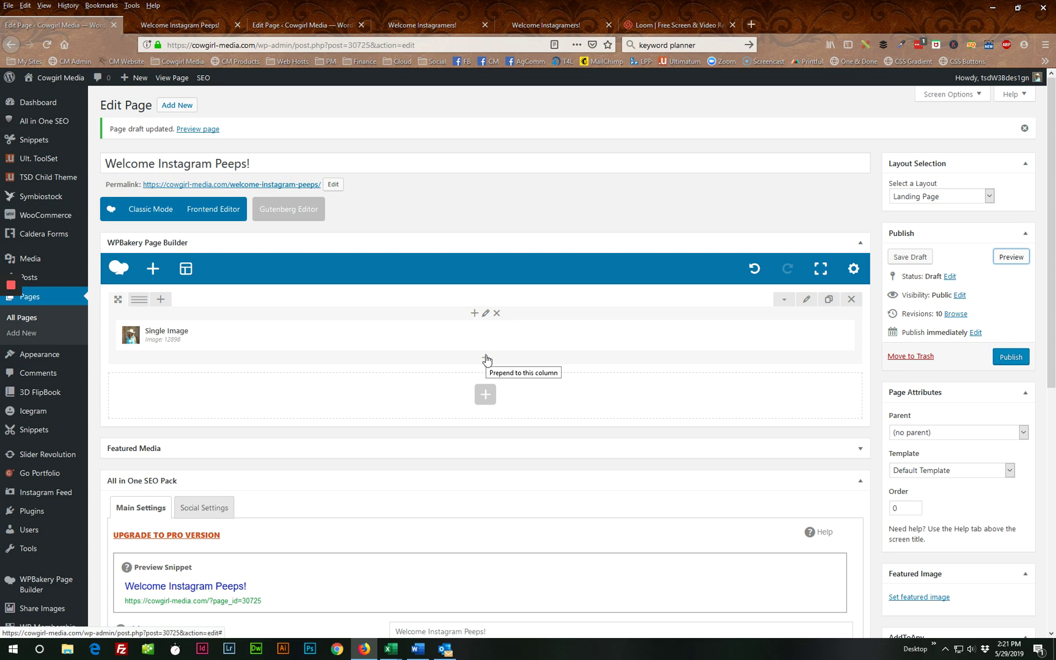
{"action": "left_click", "coordinate": [486, 361]}
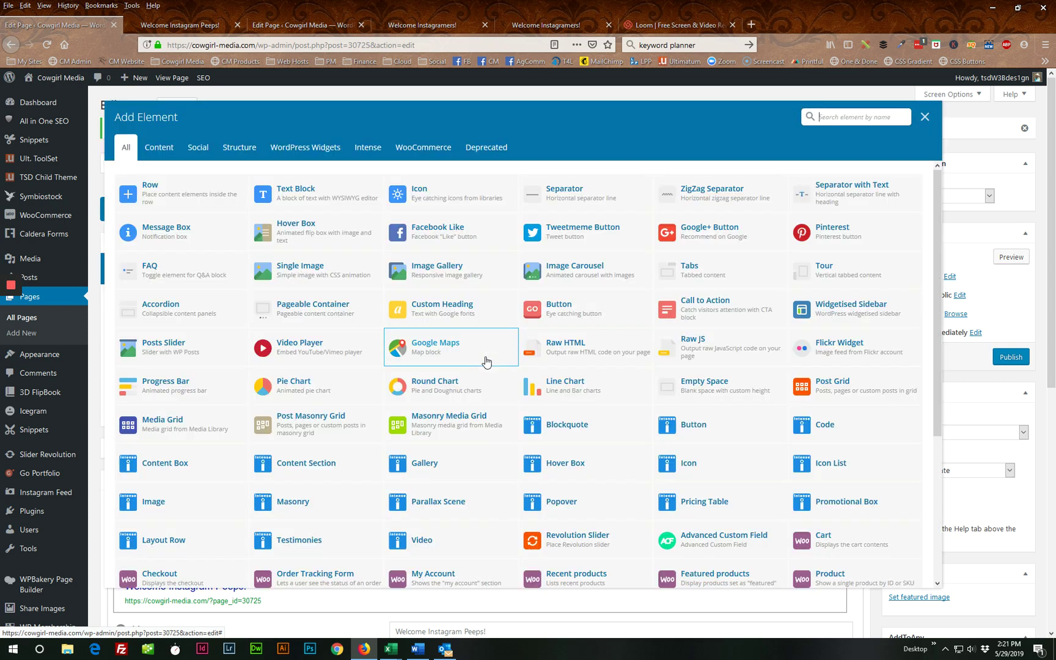
{"action": "left_click", "coordinate": [303, 191]}
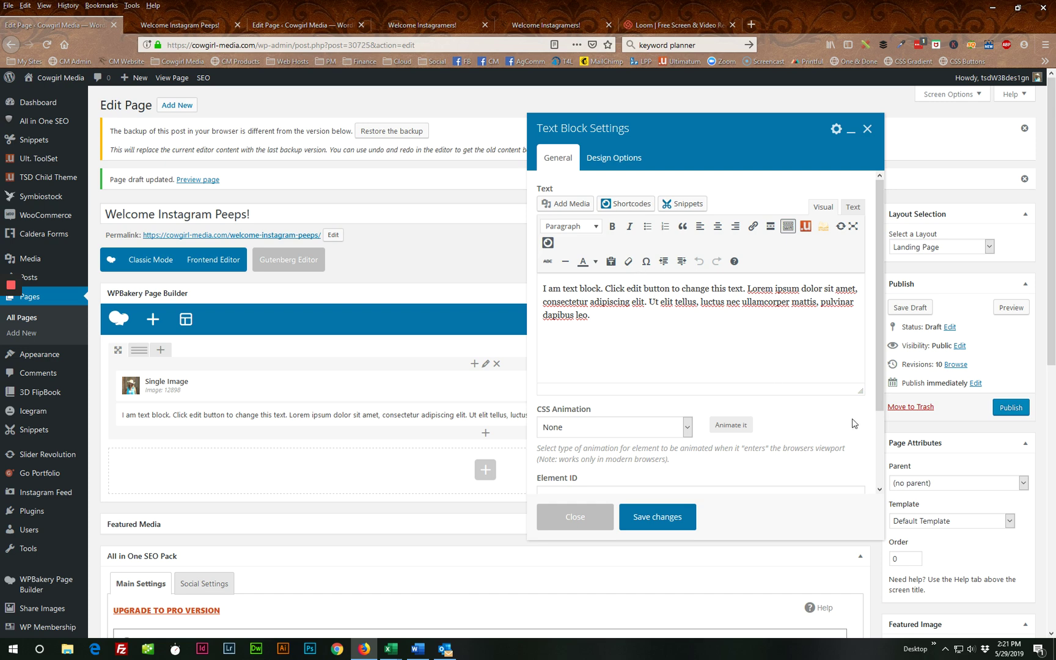
{"action": "left_click_drag", "start_coordinate": [862, 391], "coordinate": [862, 443]}
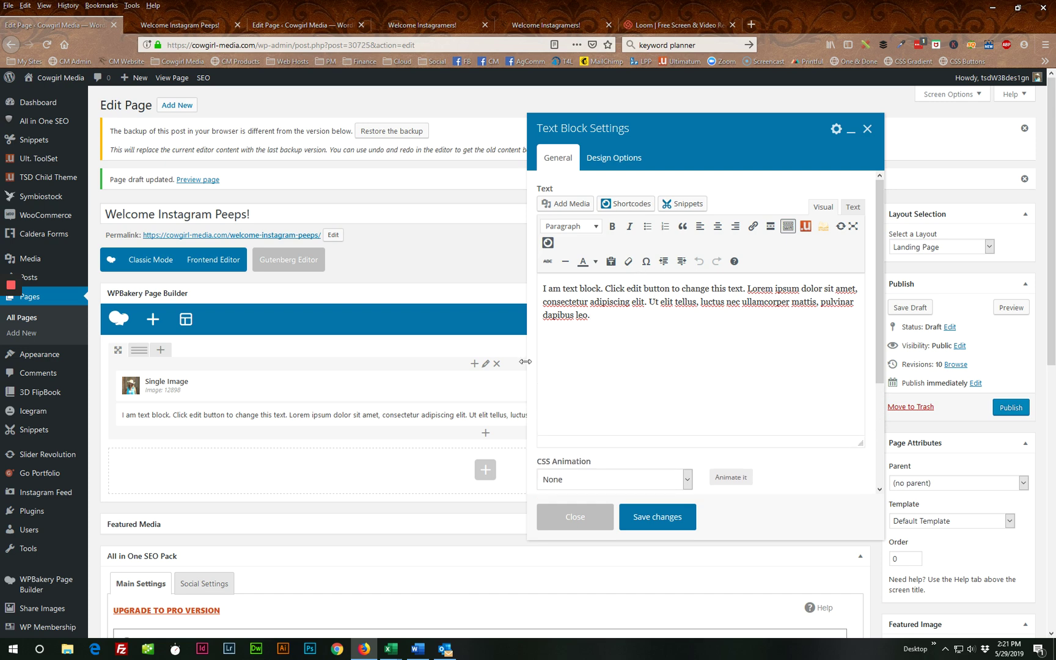
{"action": "left_click_drag", "start_coordinate": [526, 360], "coordinate": [423, 359]}
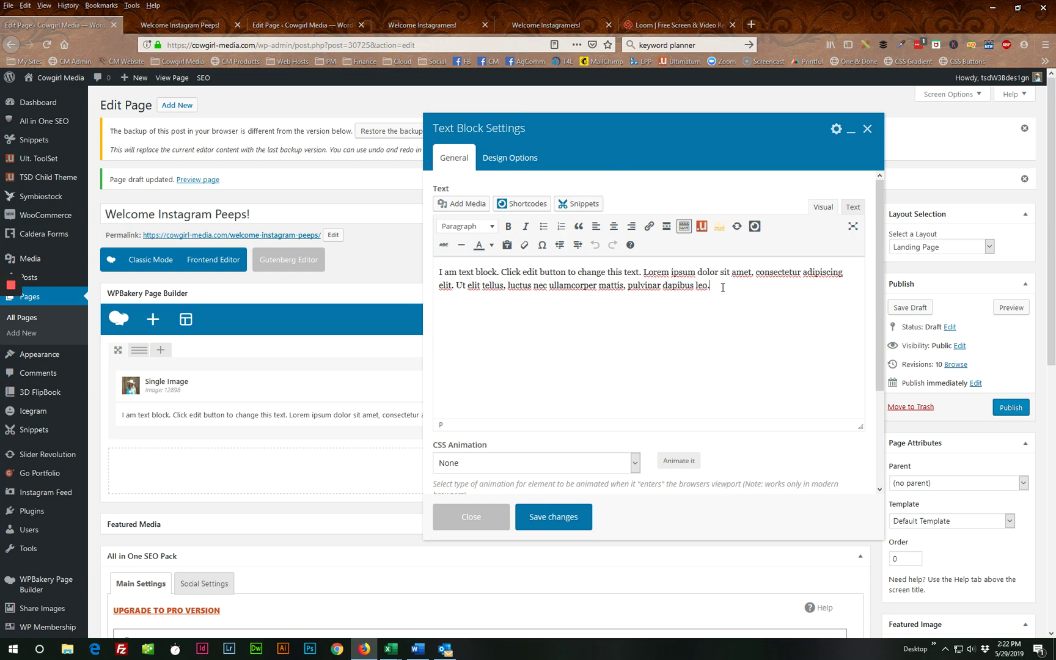
{"action": "left_click_drag", "start_coordinate": [722, 287], "coordinate": [401, 260]}
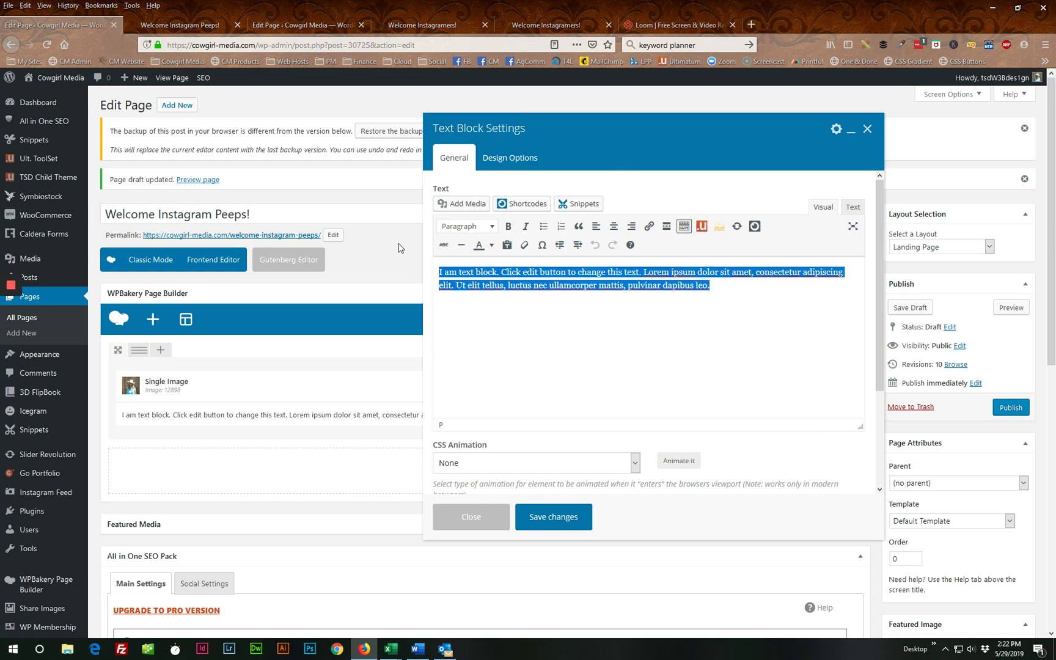
{"action": "type", "text": "@cowgirl_media"}
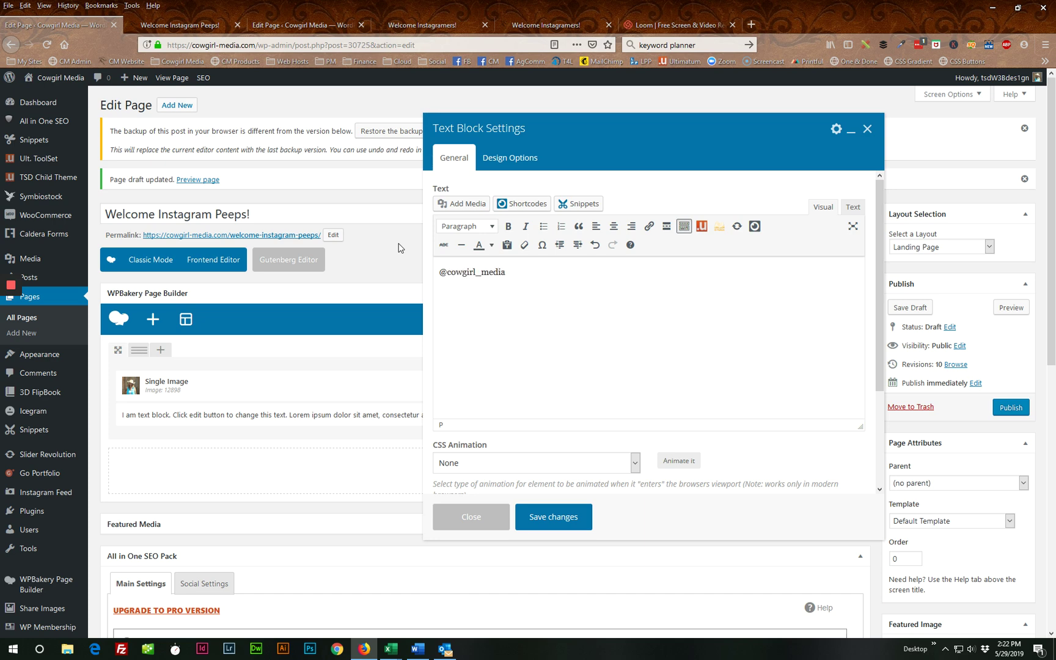
{"action": "left_click_drag", "start_coordinate": [507, 273], "coordinate": [410, 275]}
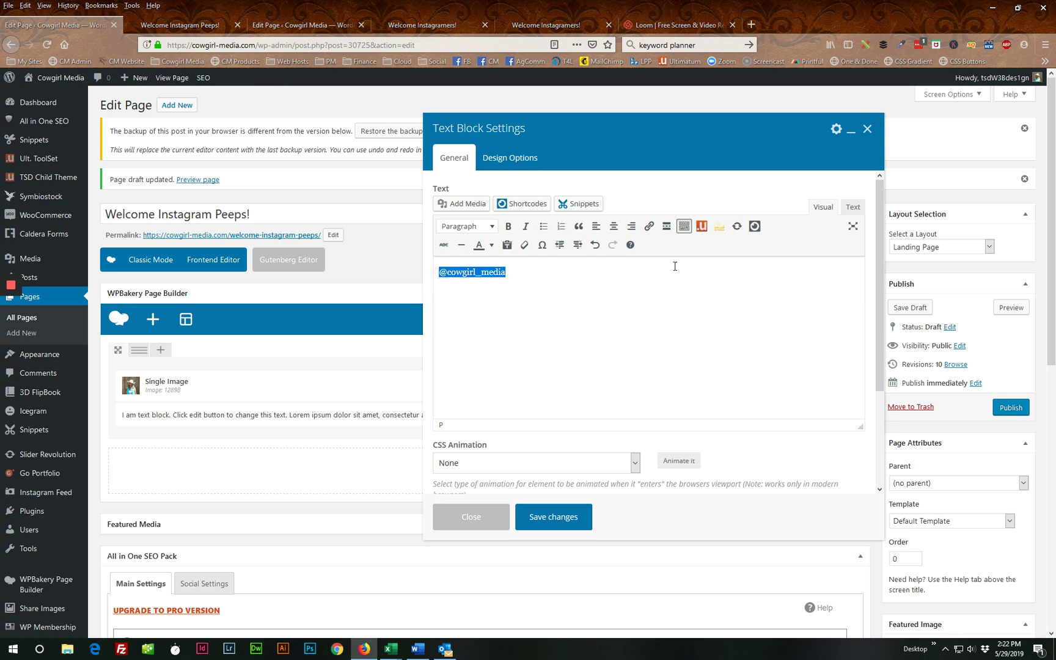
{"action": "left_click", "coordinate": [614, 226]}
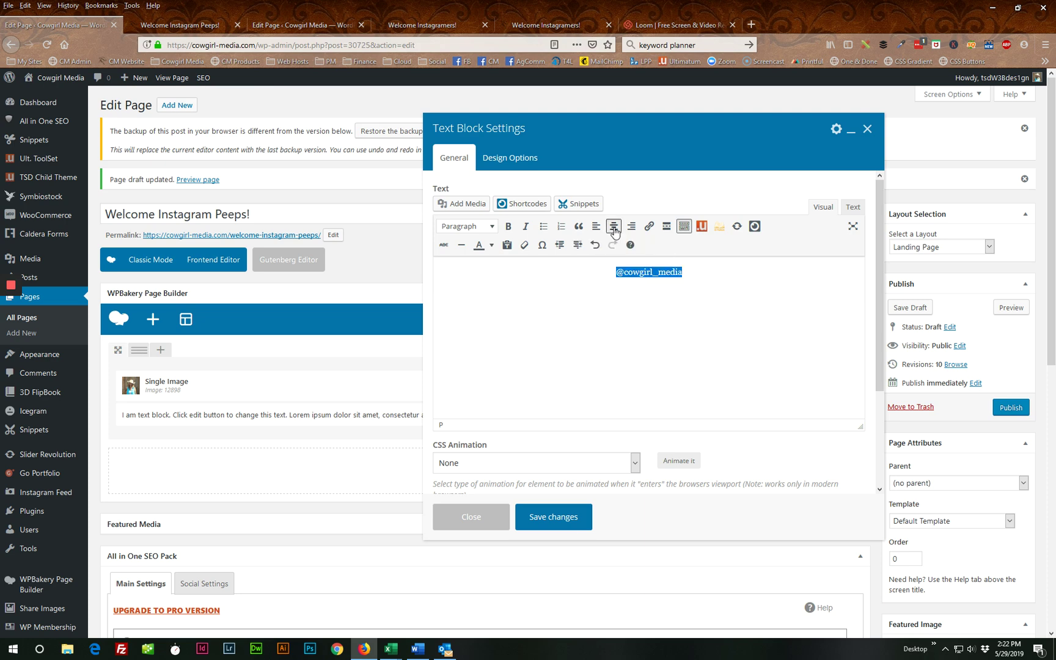
{"action": "left_click", "coordinate": [553, 517]}
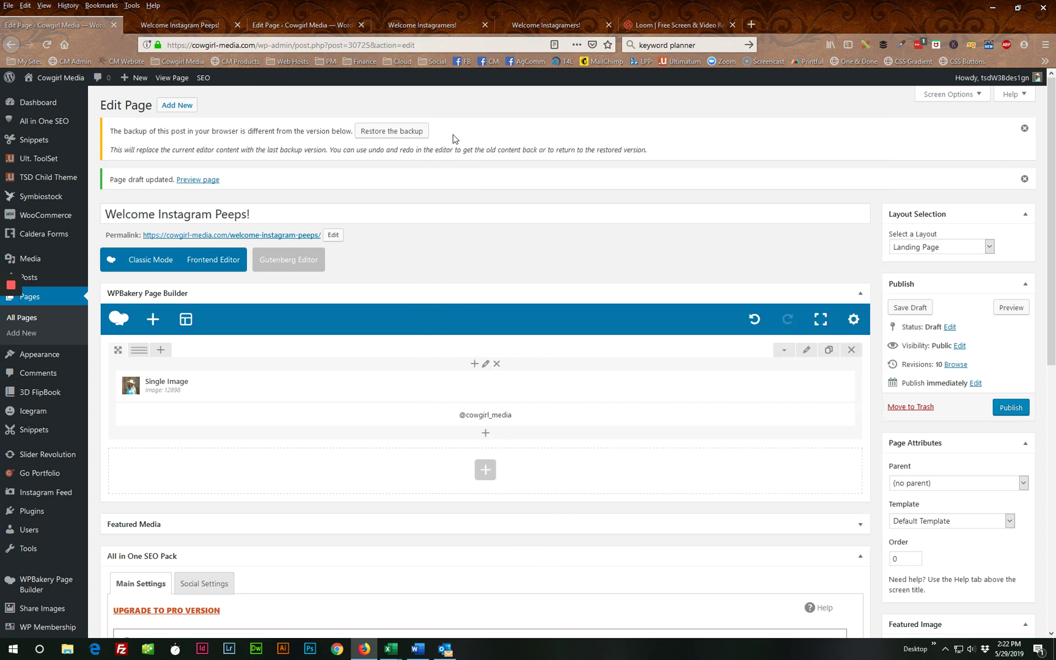
Check the older Welcome Instagramers page for reference, then return to the Peeps! editor.
{"action": "left_click", "coordinate": [196, 24]}
{"action": "left_click", "coordinate": [309, 25]}
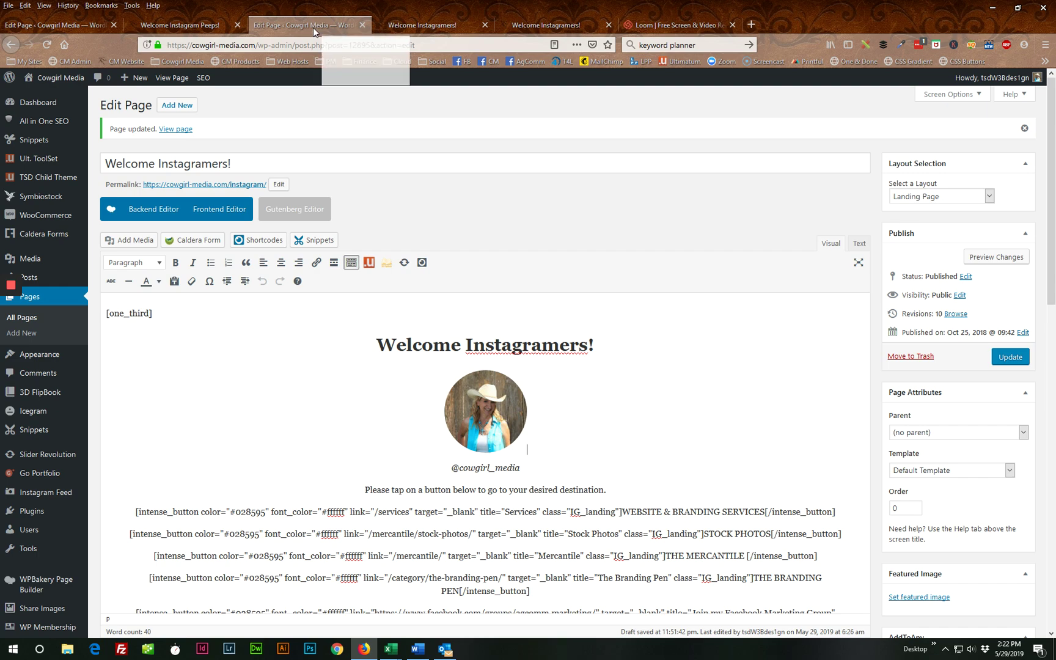
{"action": "scroll", "coordinate": [589, 424], "scroll_direction": "down", "scroll_amount": 3}
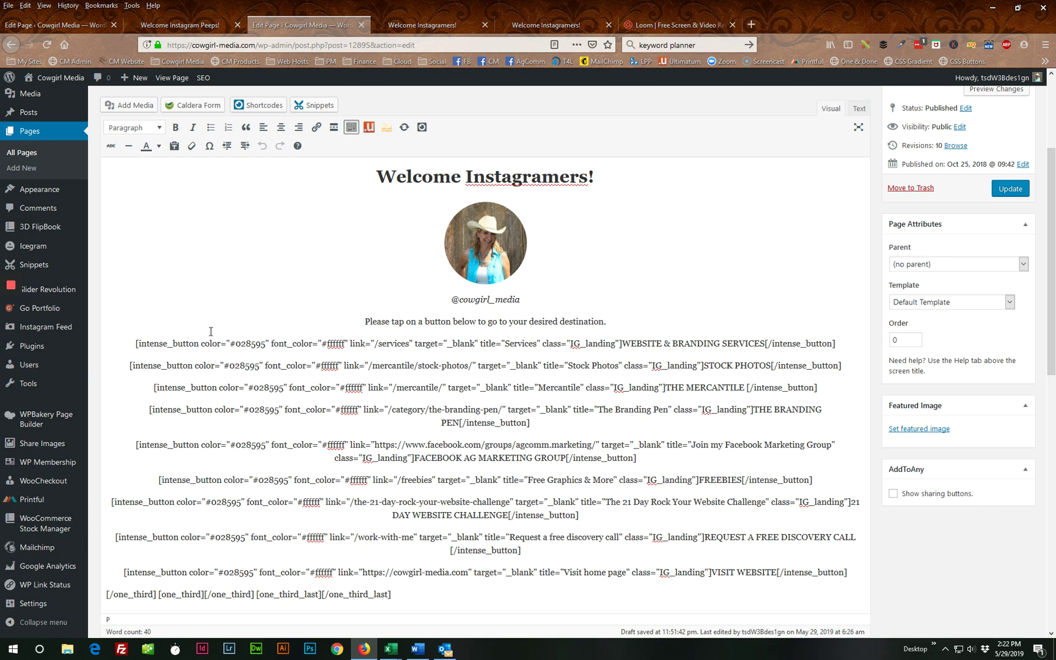
{"action": "left_click", "coordinate": [50, 24]}
{"action": "scroll", "coordinate": [353, 280], "scroll_direction": "down", "scroll_amount": 1}
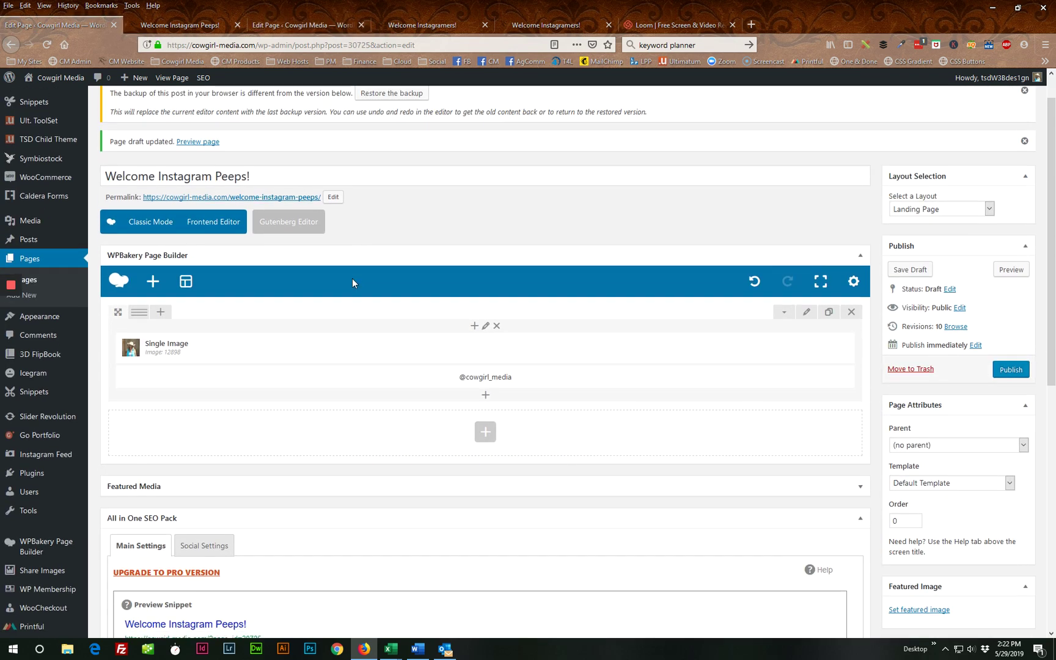
{"action": "left_click", "coordinate": [485, 378]}
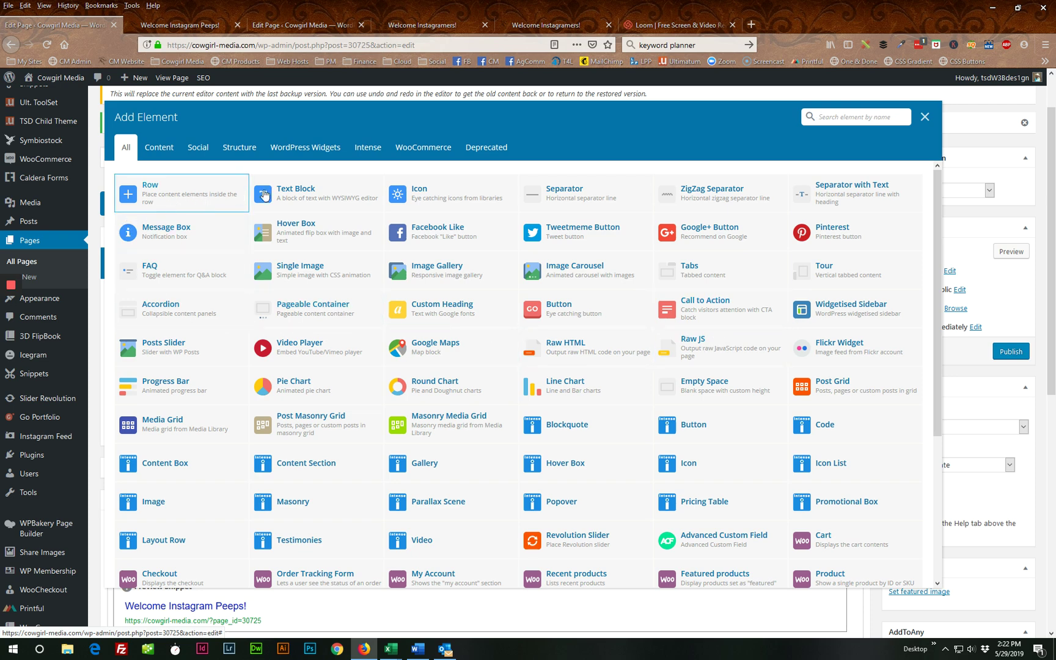
{"action": "scroll", "coordinate": [522, 336], "scroll_direction": "up", "scroll_amount": 1}
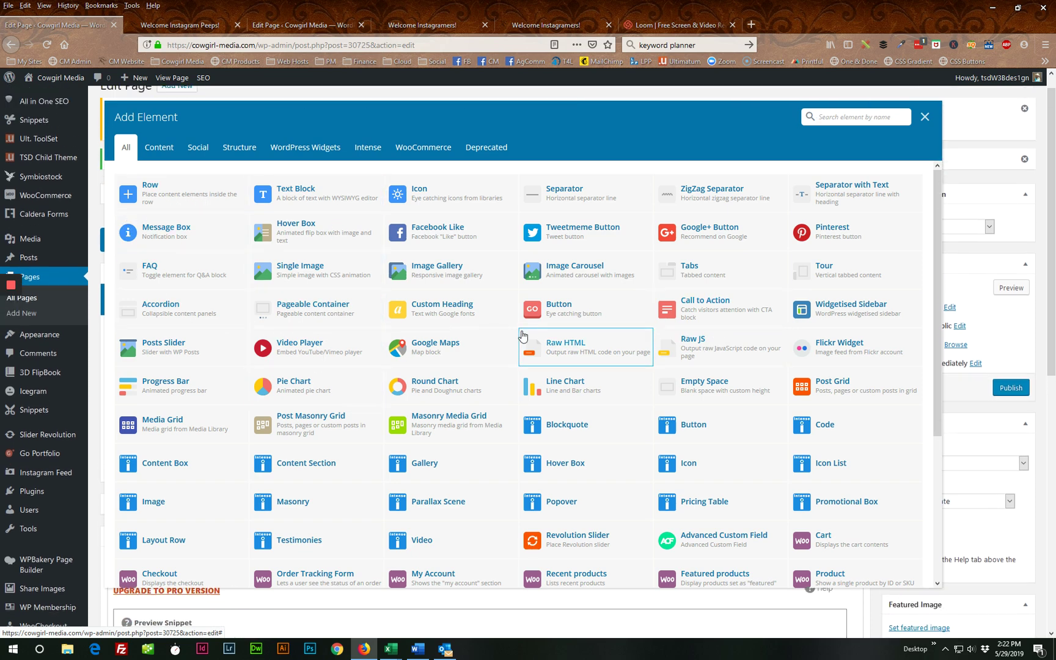
{"action": "scroll", "coordinate": [525, 333], "scroll_direction": "down", "scroll_amount": 3}
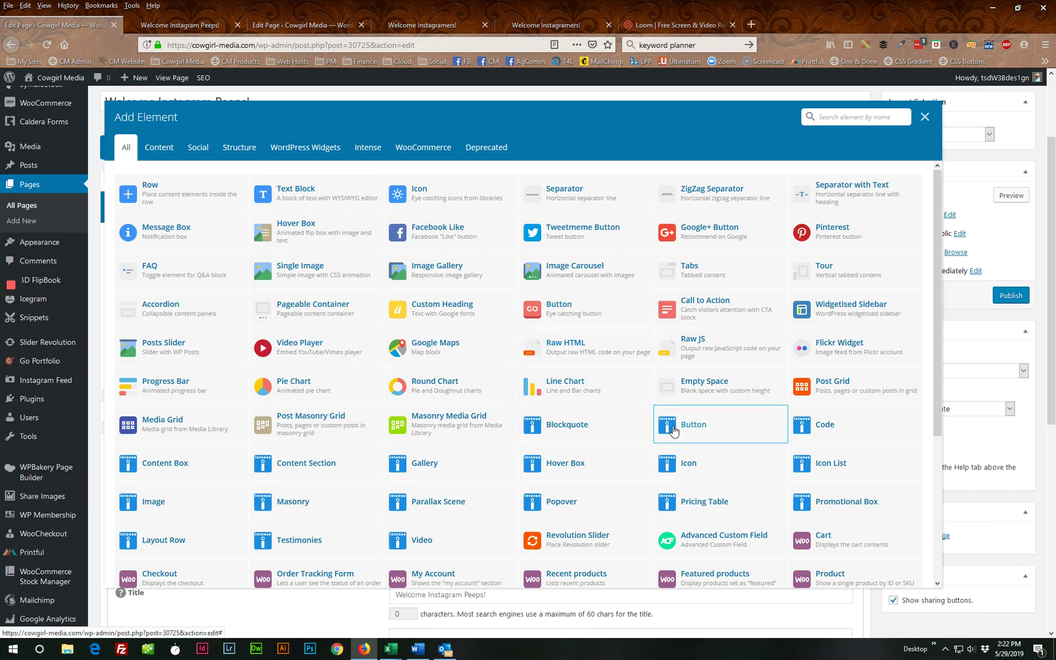
{"action": "left_click", "coordinate": [558, 307]}
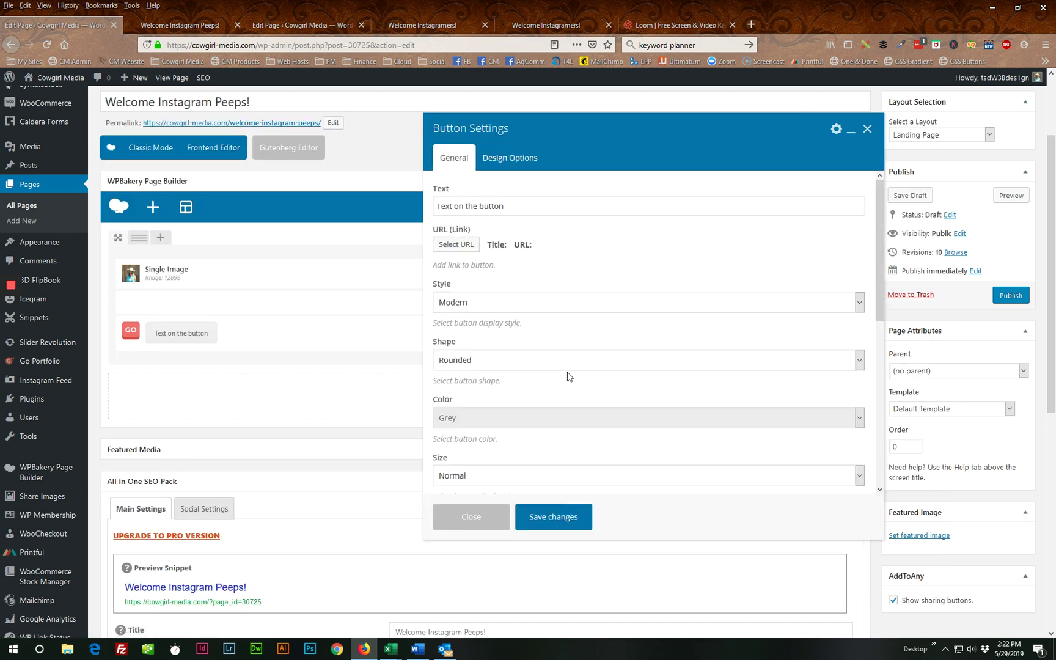
Replace the button text with SERVICES and set its link to the site's Services page.
{"action": "left_click", "coordinate": [511, 207]}
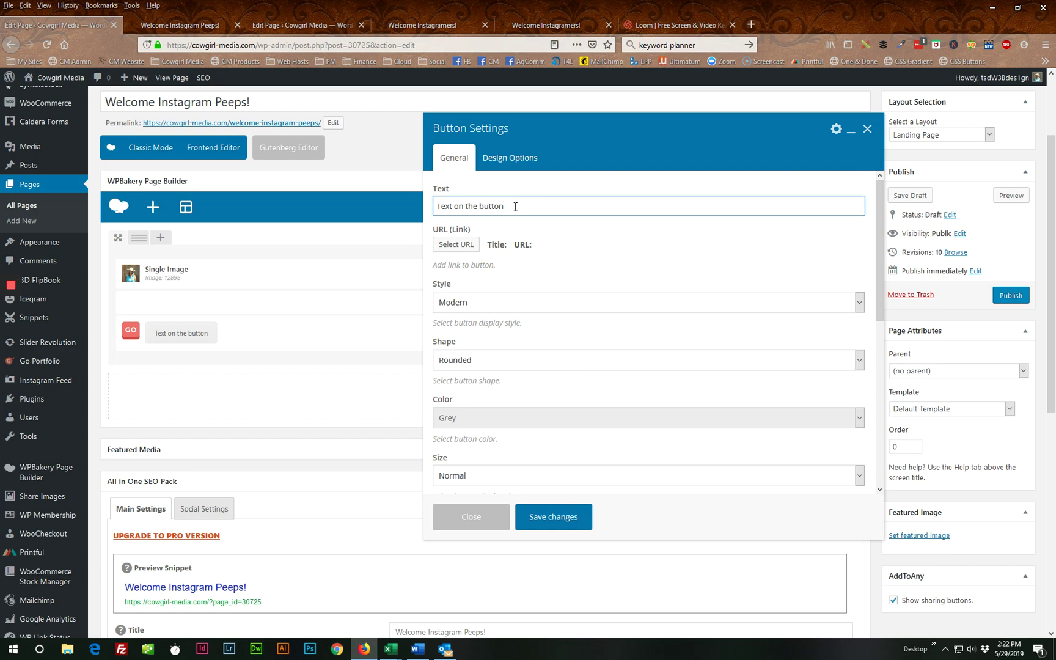
{"action": "left_click_drag", "start_coordinate": [515, 207], "coordinate": [418, 203]}
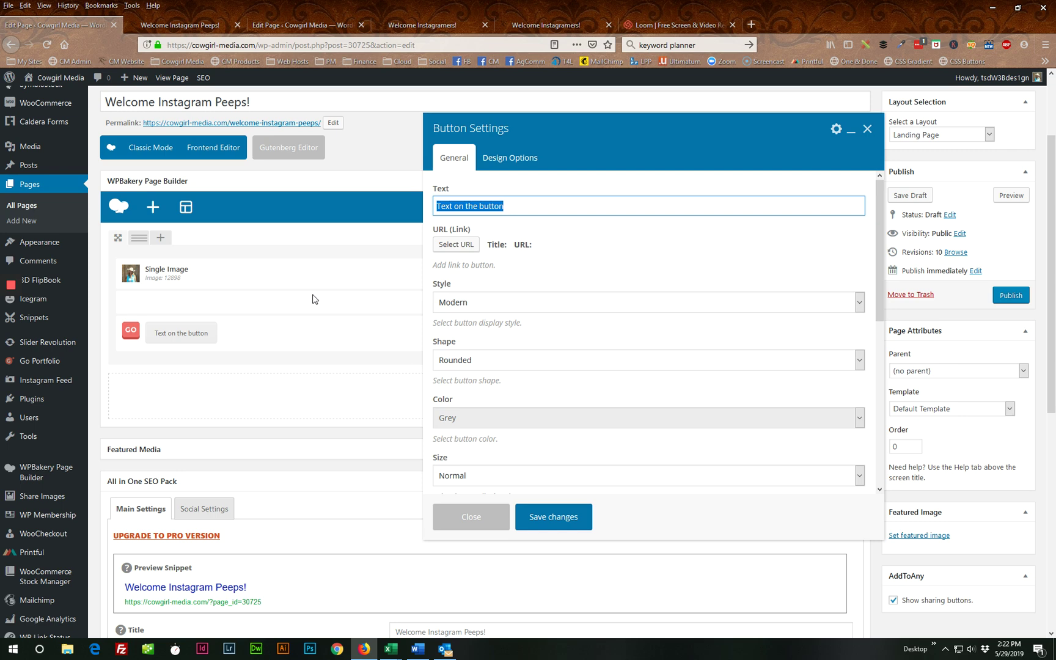
{"action": "type", "text": "SERVICES"}
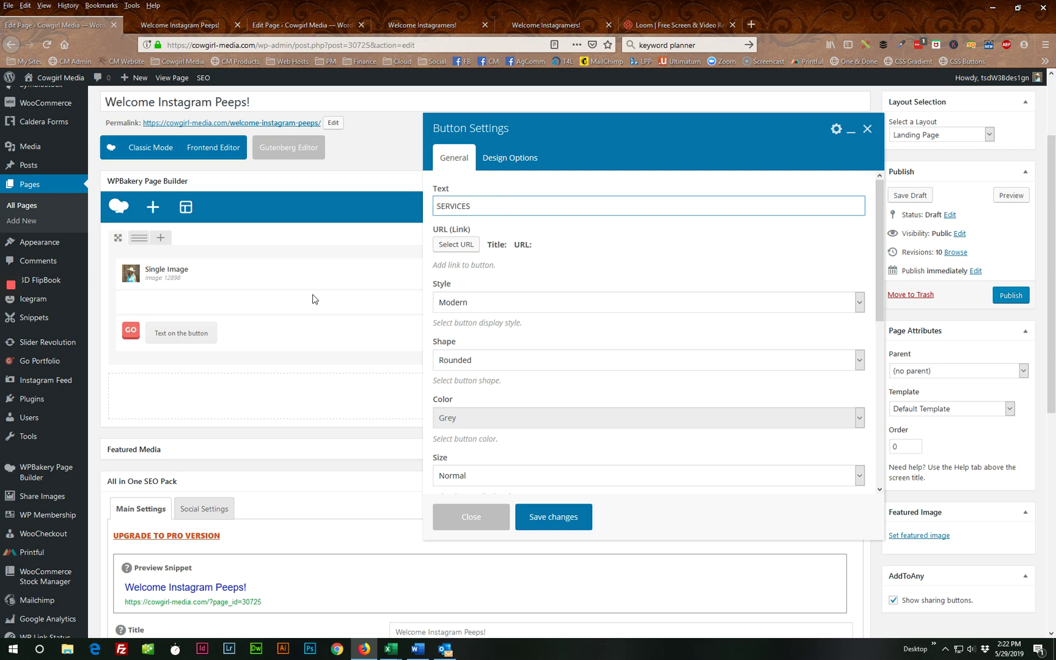
{"action": "left_click", "coordinate": [455, 244]}
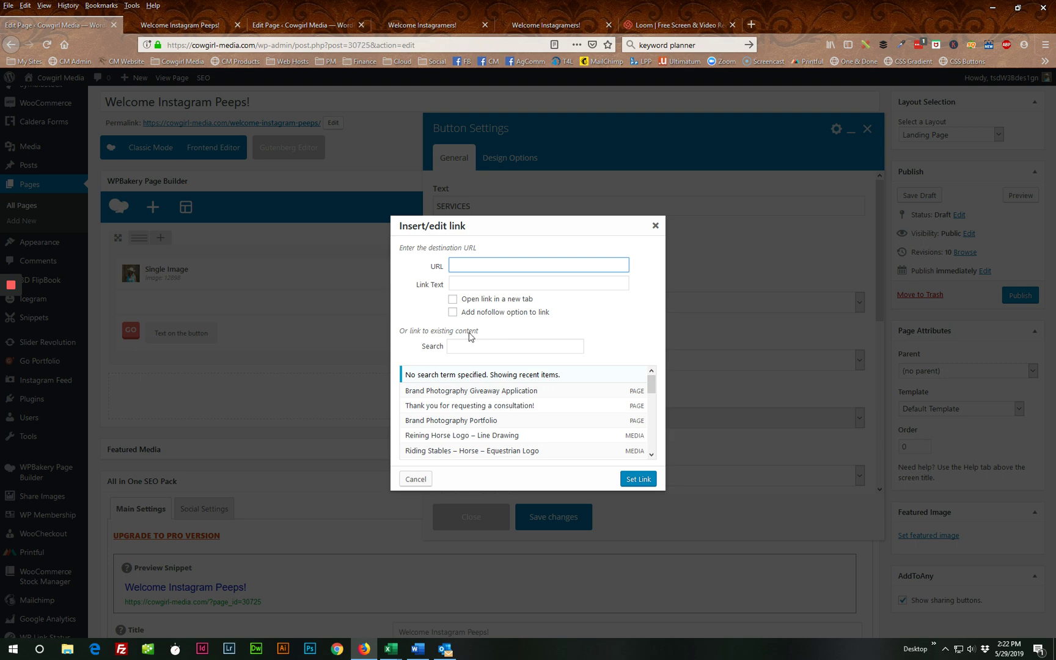
{"action": "left_click", "coordinate": [488, 346]}
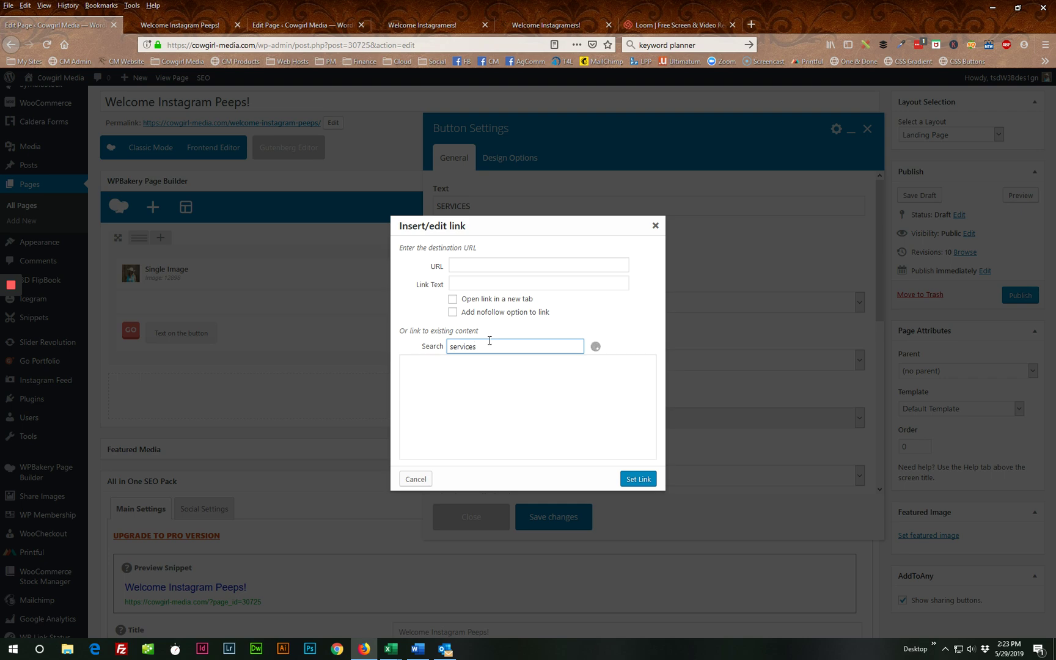
{"action": "left_click", "coordinate": [415, 409]}
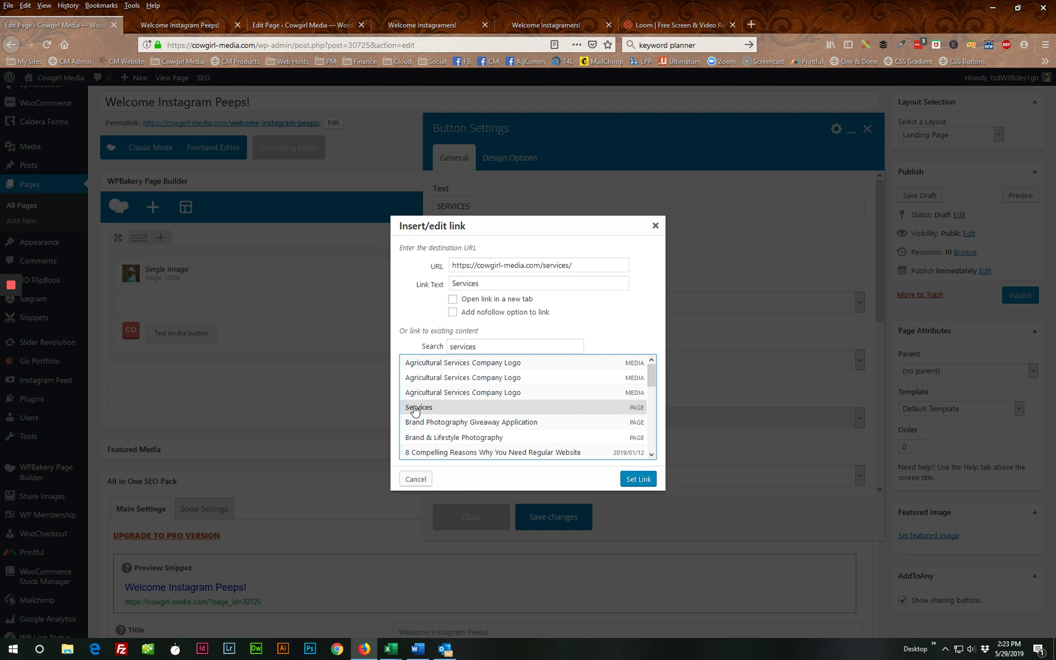
{"action": "left_click", "coordinate": [634, 481]}
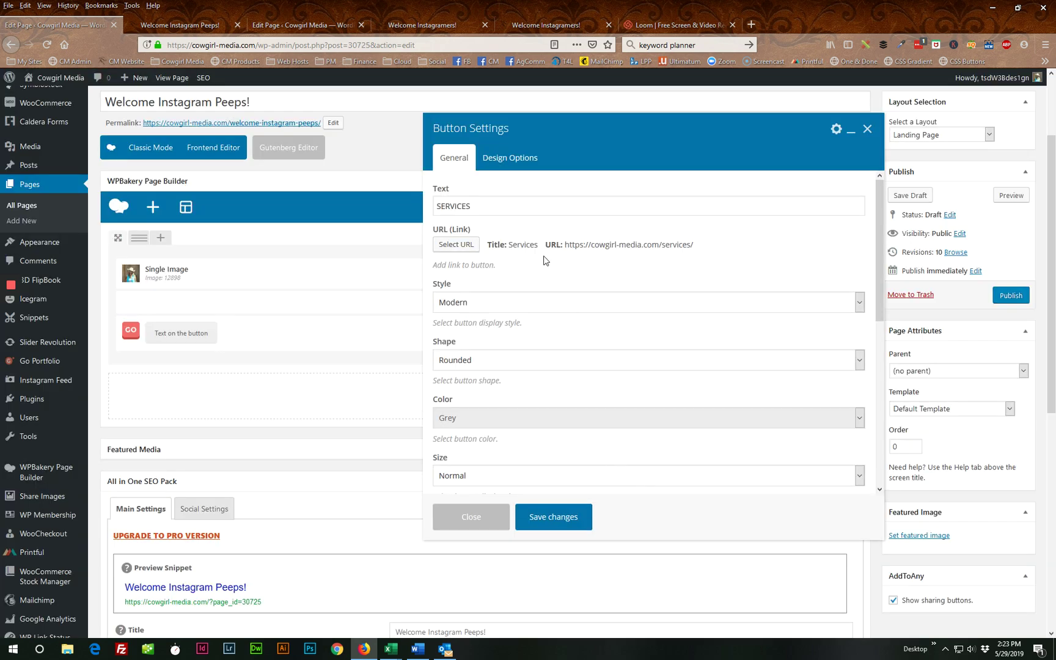
Give the button Flat style, Square shape, teal Peacoc colour and Normal size.
{"action": "scroll", "coordinate": [566, 262], "scroll_direction": "down", "scroll_amount": 2}
{"action": "left_click", "coordinate": [512, 244]}
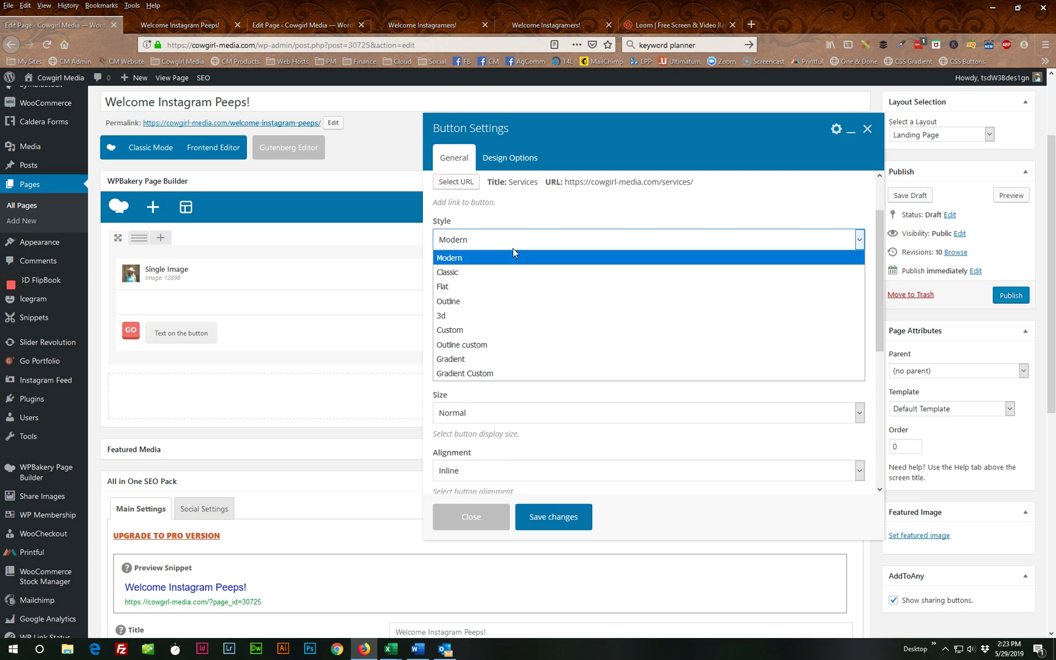
{"action": "left_click", "coordinate": [483, 287]}
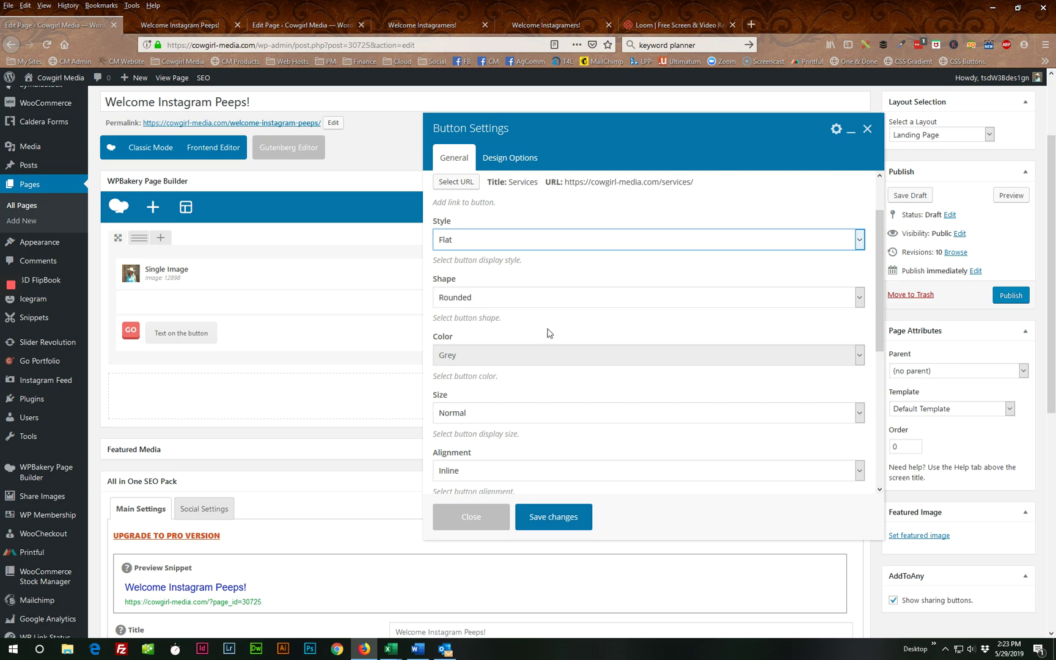
{"action": "left_click", "coordinate": [530, 298]}
{"action": "left_click", "coordinate": [515, 327]}
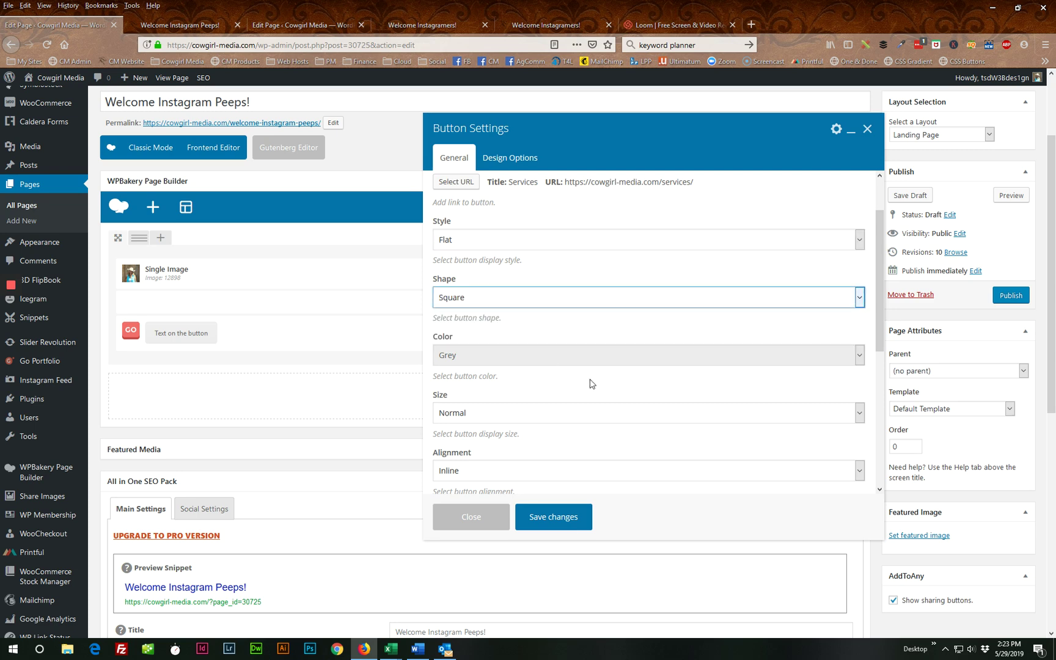
{"action": "scroll", "coordinate": [591, 379], "scroll_direction": "down", "scroll_amount": 2}
{"action": "left_click", "coordinate": [597, 294]}
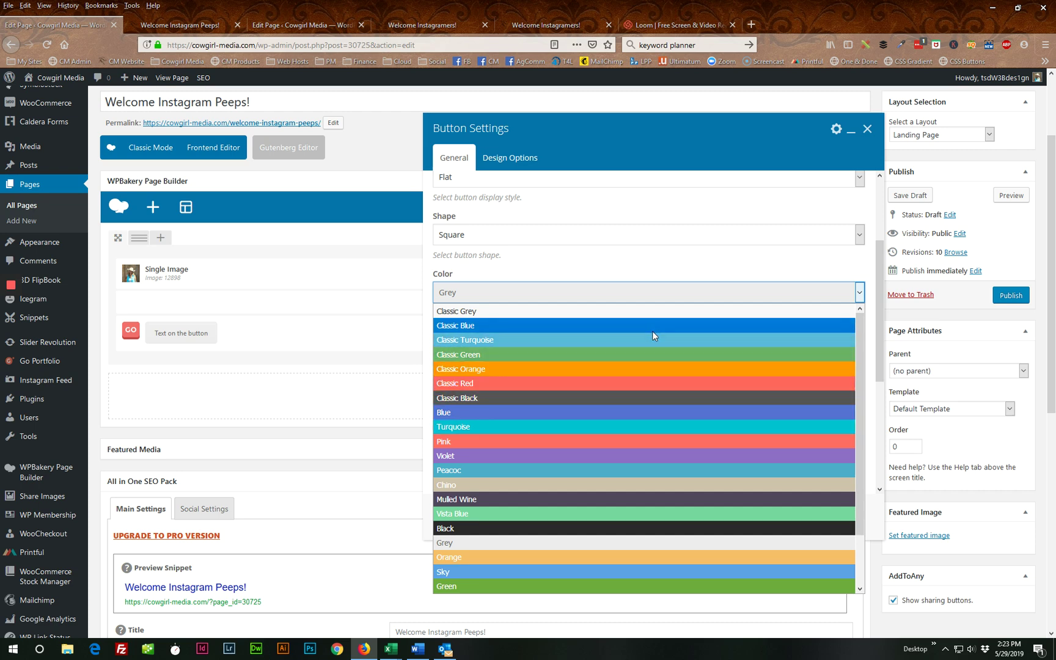
{"action": "left_click", "coordinate": [650, 471]}
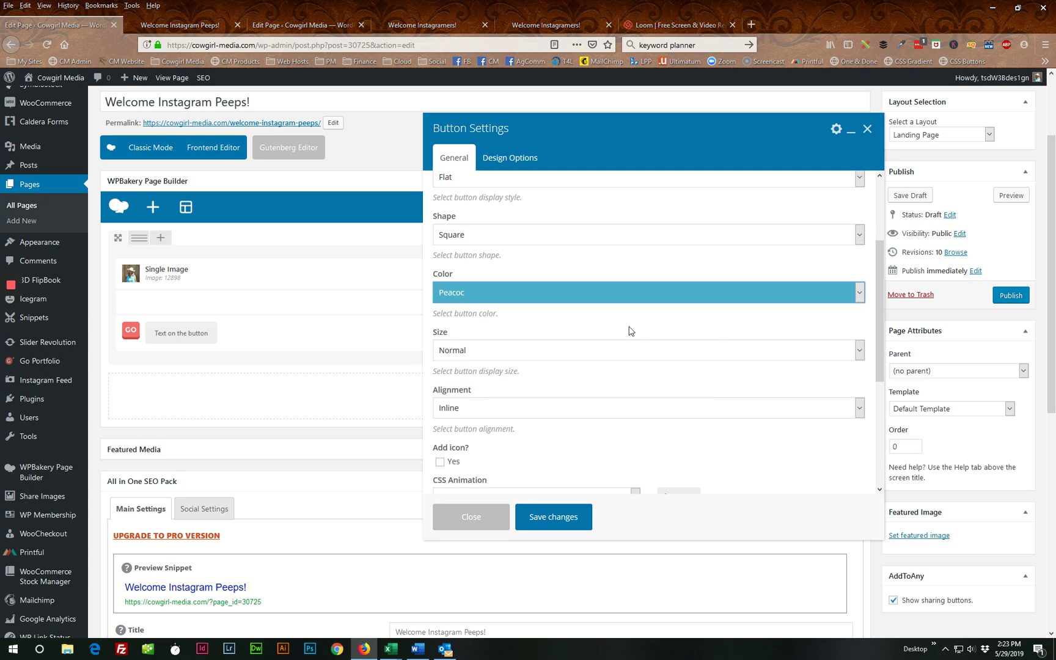
{"action": "left_click", "coordinate": [544, 351]}
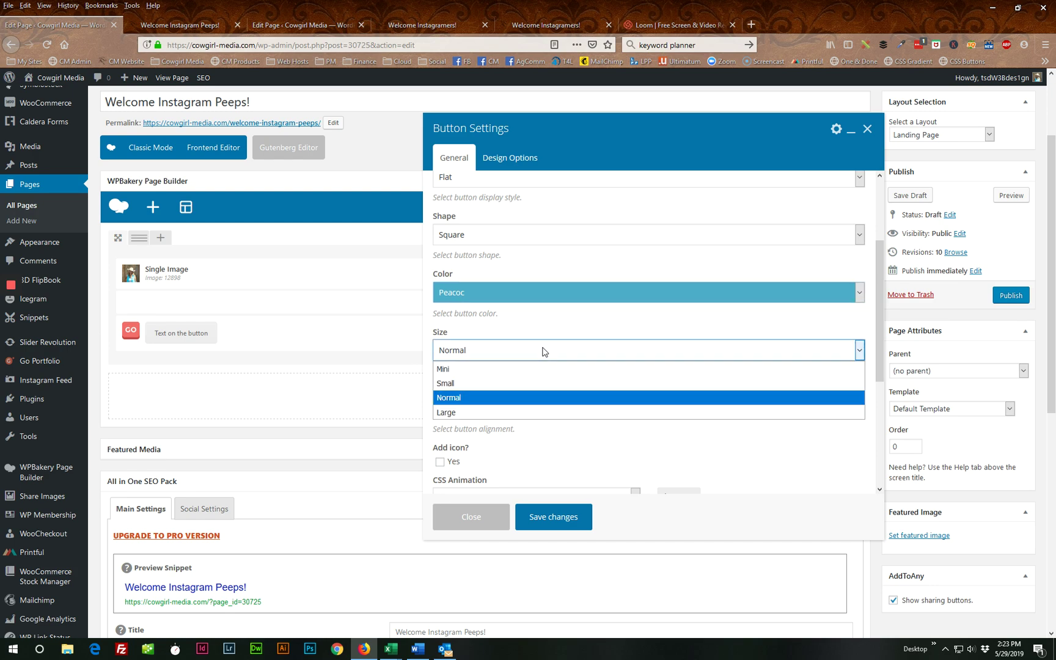
{"action": "left_click", "coordinate": [527, 398]}
Center-align the button, make it full width, and review its Design Options.
{"action": "scroll", "coordinate": [557, 380], "scroll_direction": "down", "scroll_amount": 1}
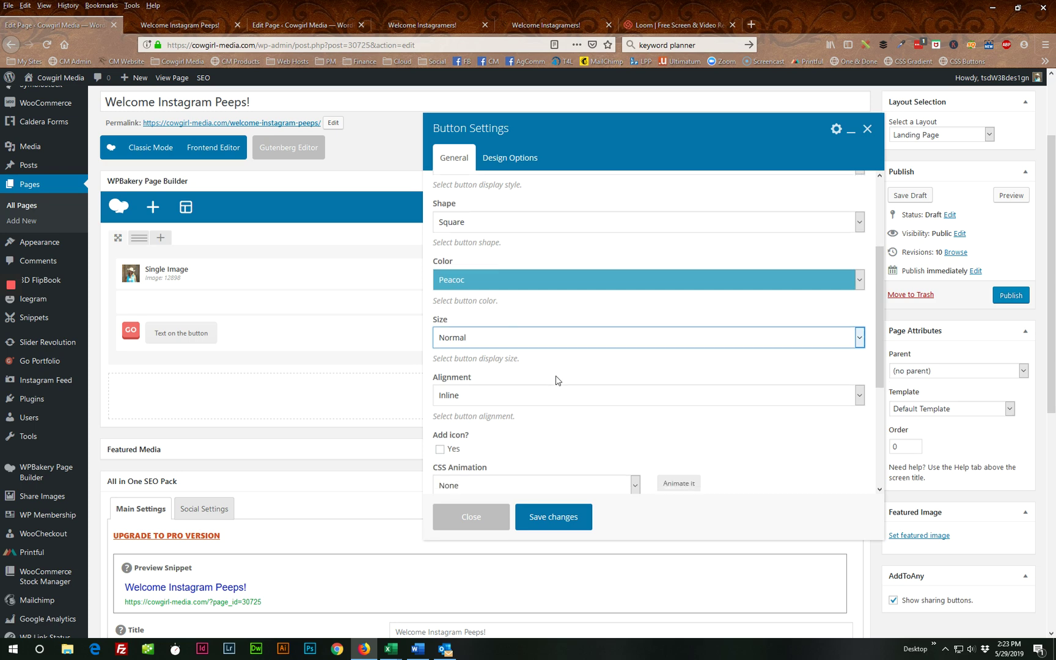
{"action": "left_click", "coordinate": [538, 350]}
{"action": "left_click", "coordinate": [505, 415]}
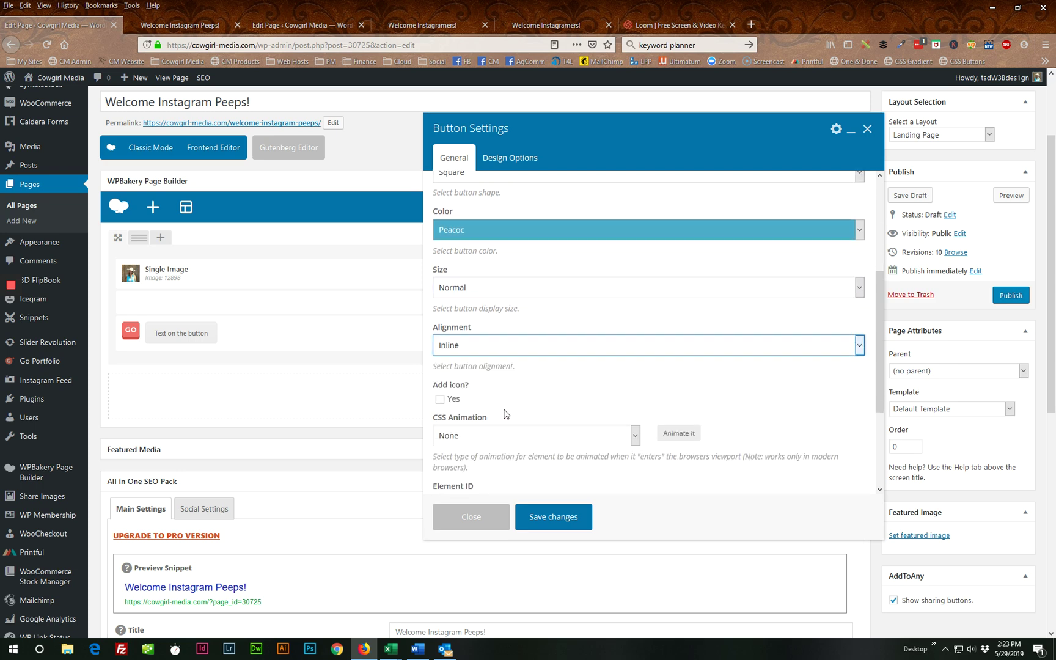
{"action": "key", "text": "Down"}
{"action": "key", "text": "Down"}
{"action": "key", "text": "Down"}
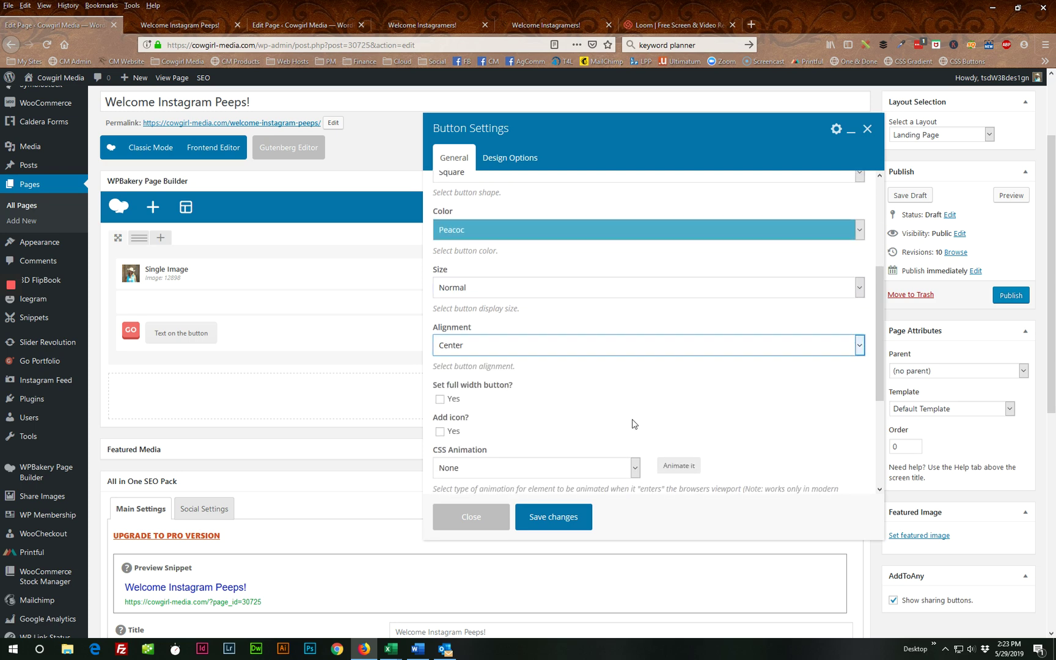
{"action": "left_click", "coordinate": [439, 399]}
{"action": "scroll", "coordinate": [546, 402], "scroll_direction": "down", "scroll_amount": 1}
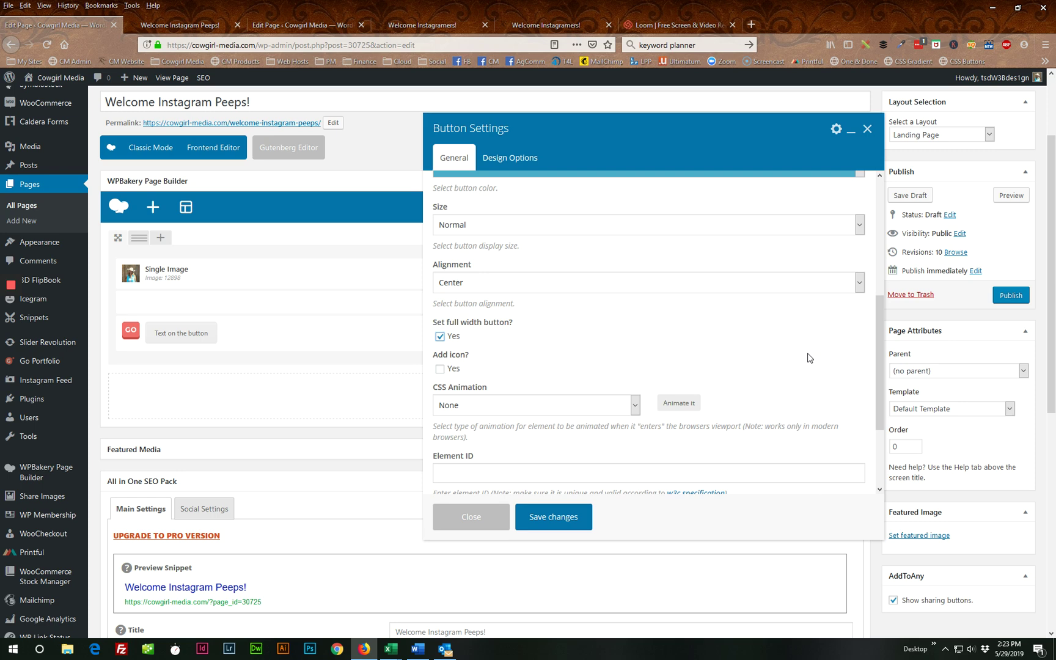
{"action": "scroll", "coordinate": [781, 354], "scroll_direction": "down", "scroll_amount": 2}
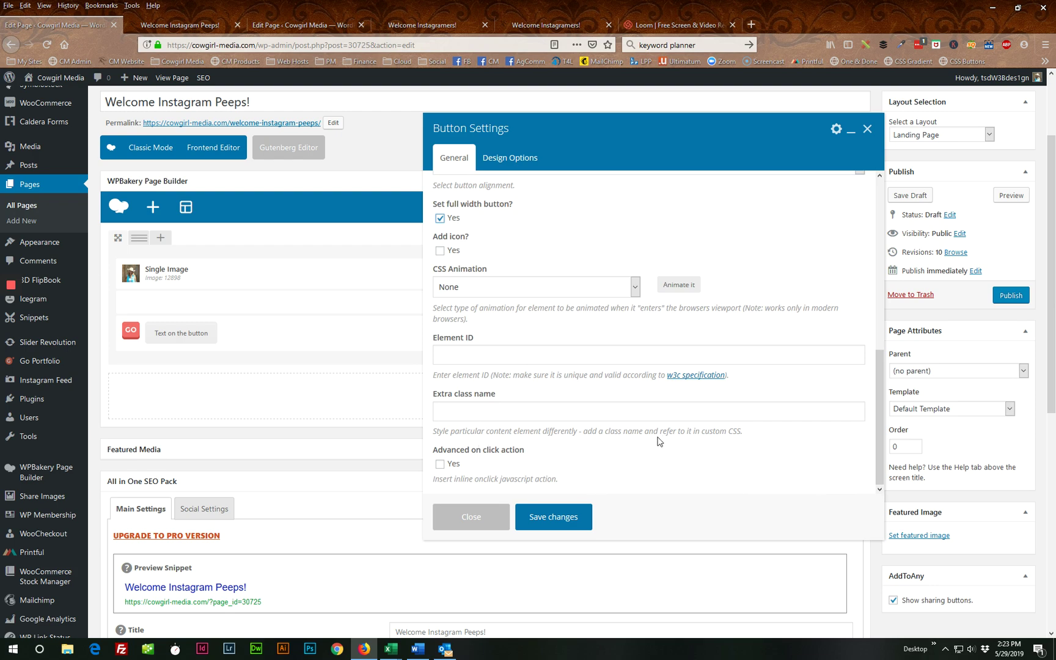
{"action": "left_click", "coordinate": [448, 412]}
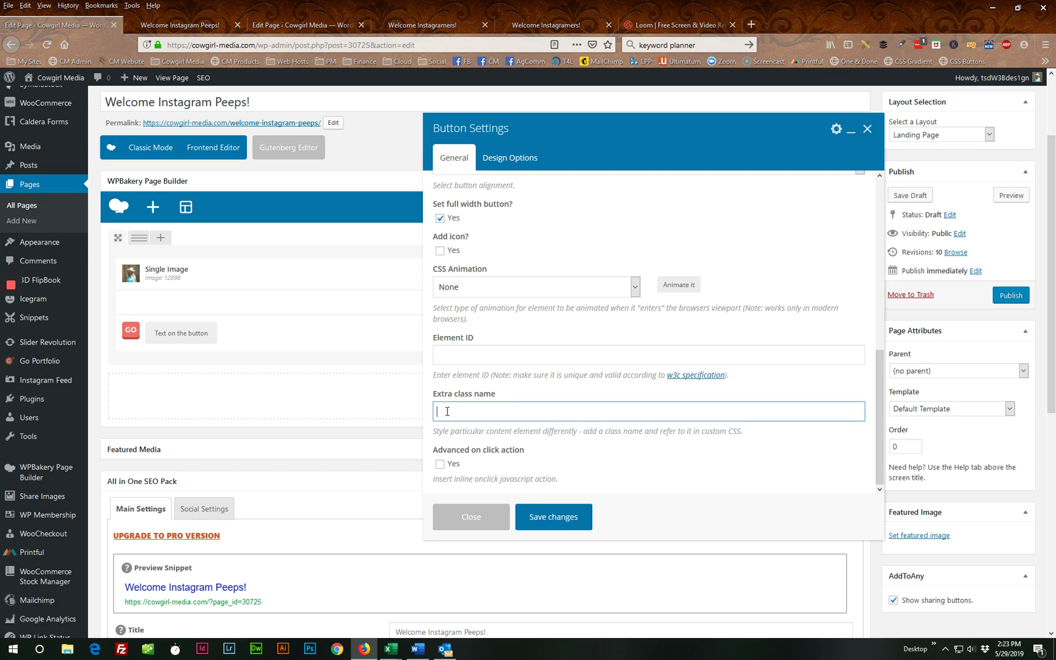
{"action": "scroll", "coordinate": [607, 468], "scroll_direction": "up", "scroll_amount": 1}
{"action": "scroll", "coordinate": [608, 467], "scroll_direction": "up", "scroll_amount": 7}
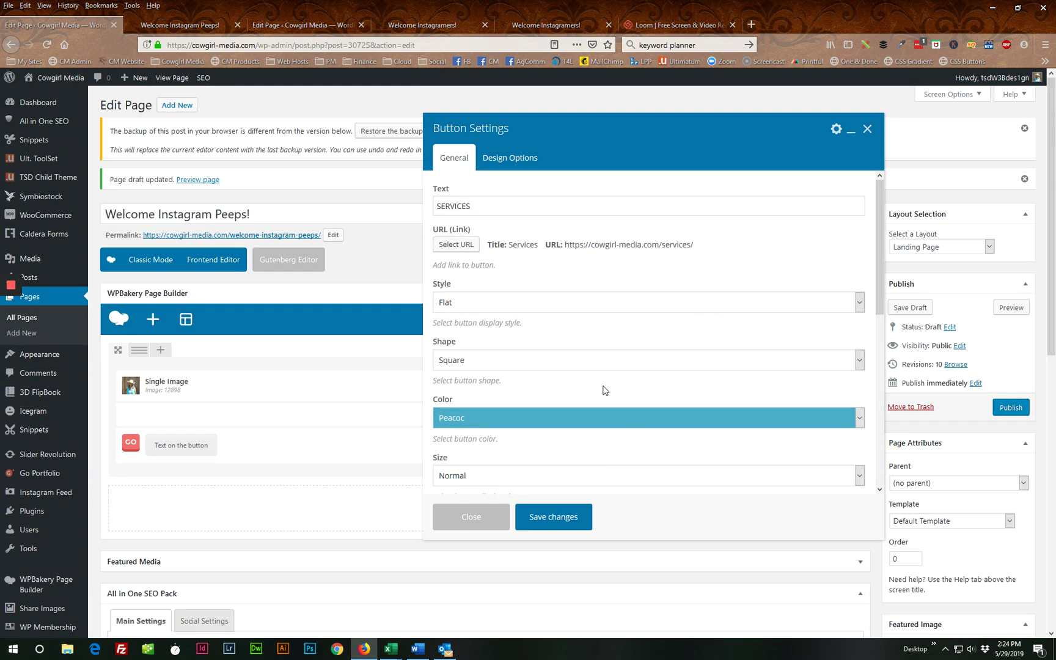
{"action": "scroll", "coordinate": [603, 389], "scroll_direction": "down", "scroll_amount": 6}
{"action": "scroll", "coordinate": [543, 260], "scroll_direction": "up", "scroll_amount": 5}
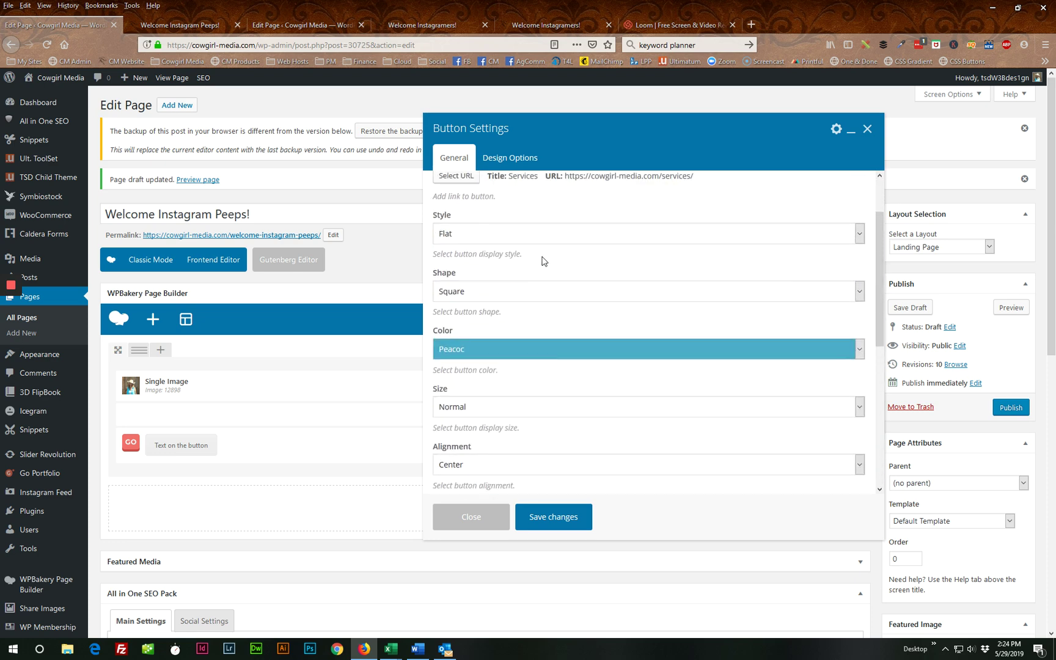
{"action": "left_click", "coordinate": [502, 156]}
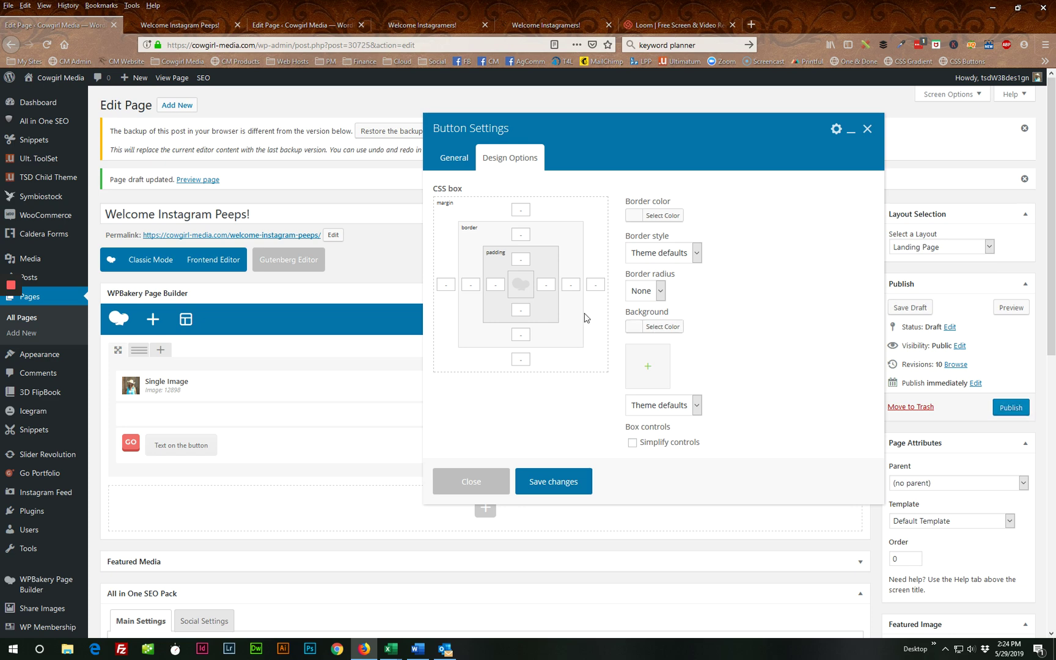
{"action": "left_click", "coordinate": [463, 157]}
{"action": "scroll", "coordinate": [572, 316], "scroll_direction": "down", "scroll_amount": 3}
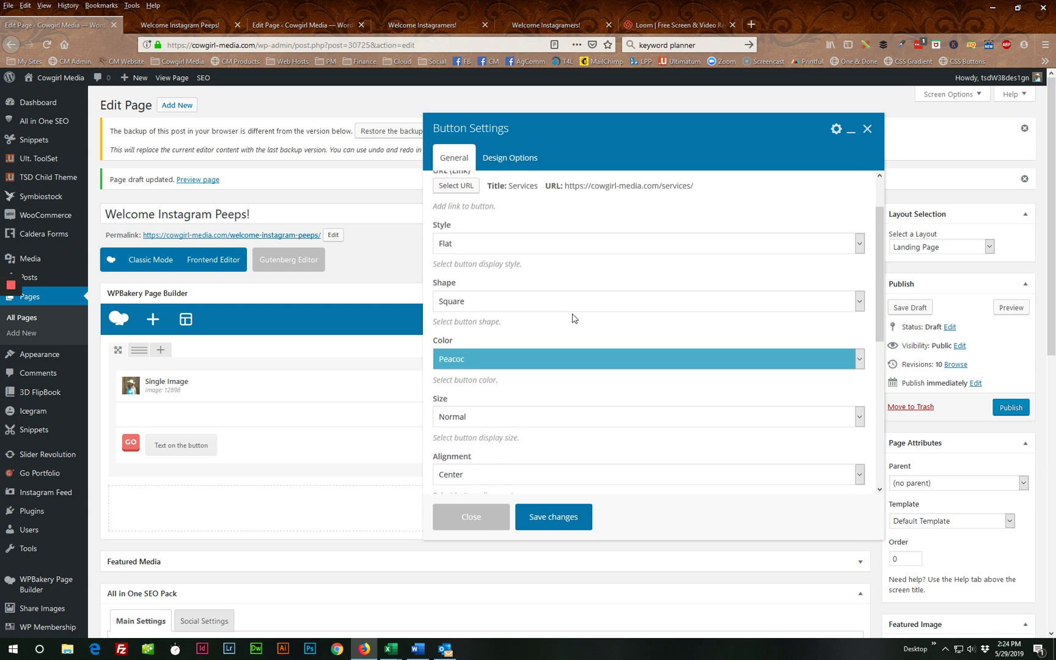
{"action": "scroll", "coordinate": [582, 444], "scroll_direction": "up", "scroll_amount": 1}
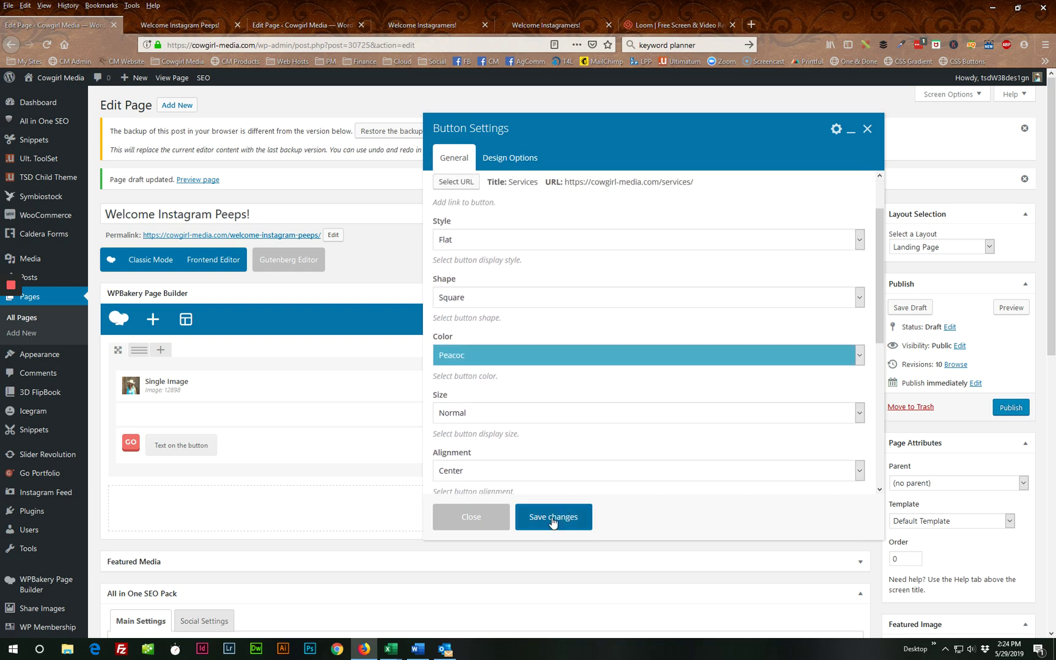
{"action": "left_click", "coordinate": [553, 518]}
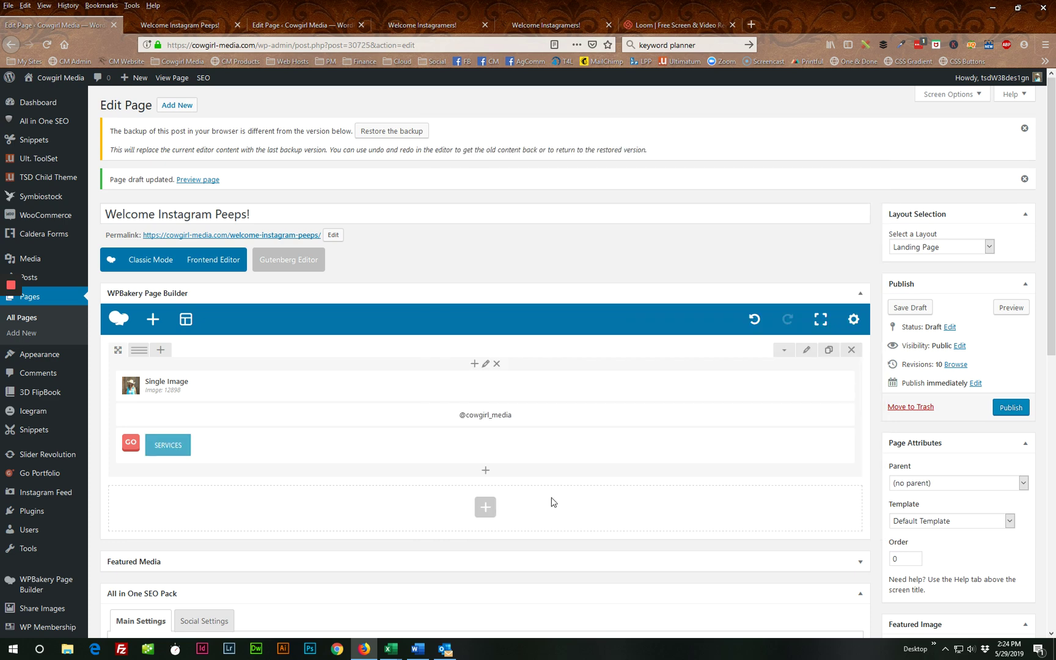
{"action": "left_click", "coordinate": [1010, 308]}
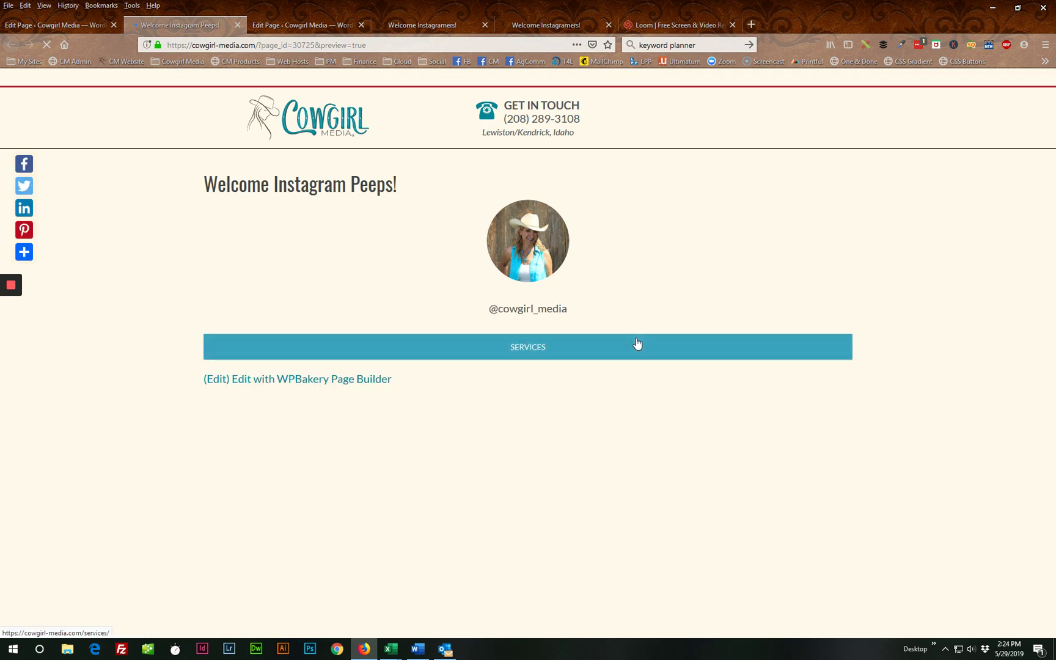
{"action": "left_click", "coordinate": [1045, 45]}
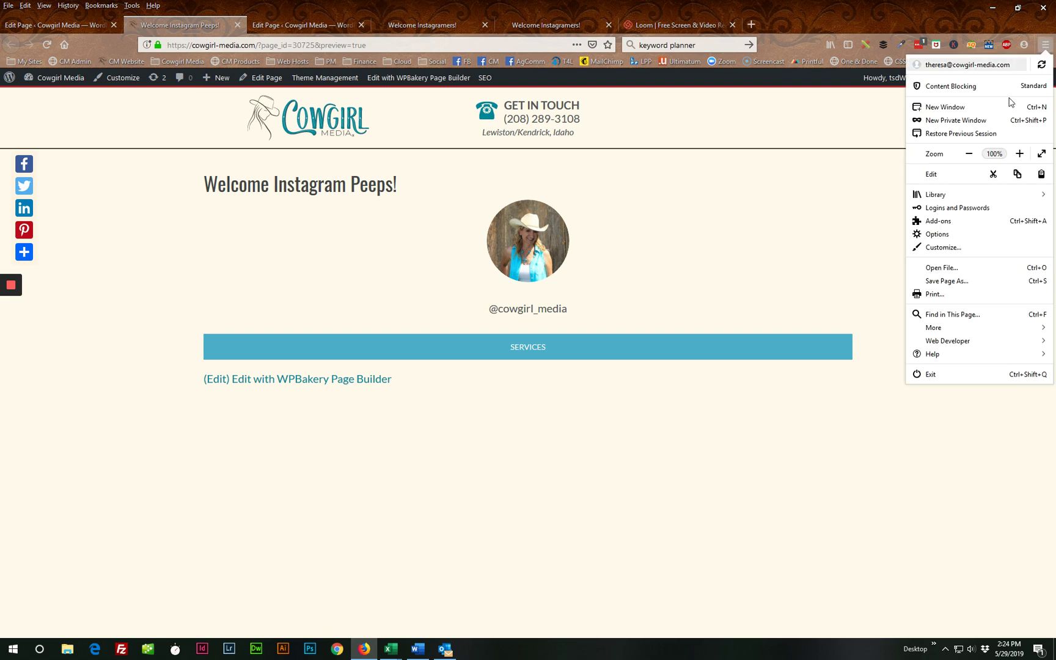
{"action": "left_click", "coordinate": [948, 340]}
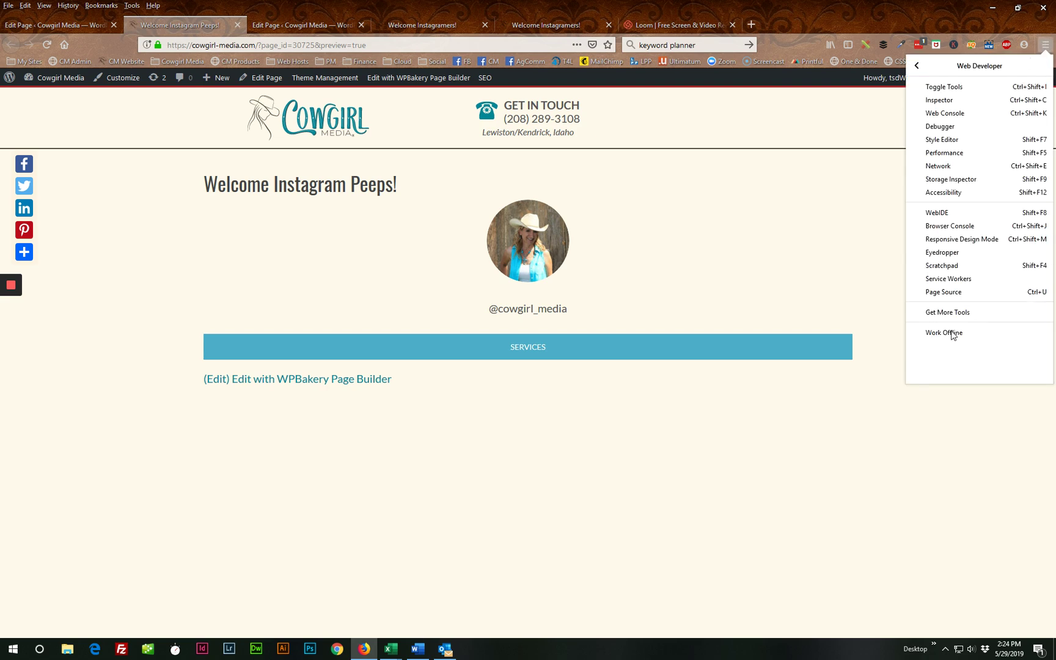
{"action": "left_click", "coordinate": [944, 244]}
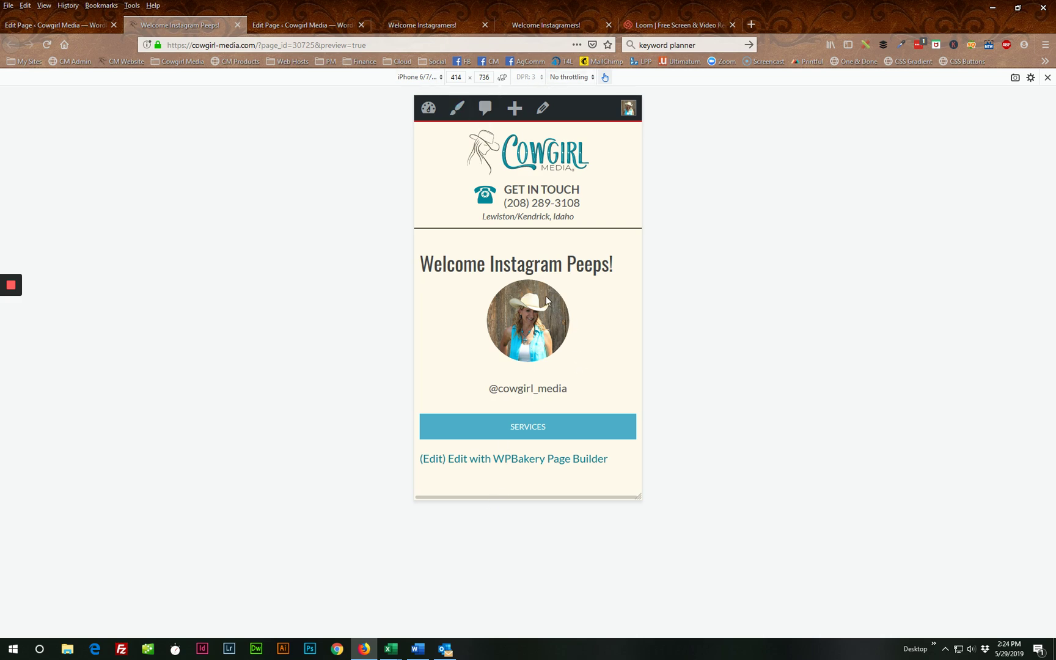
{"action": "left_click", "coordinate": [57, 24]}
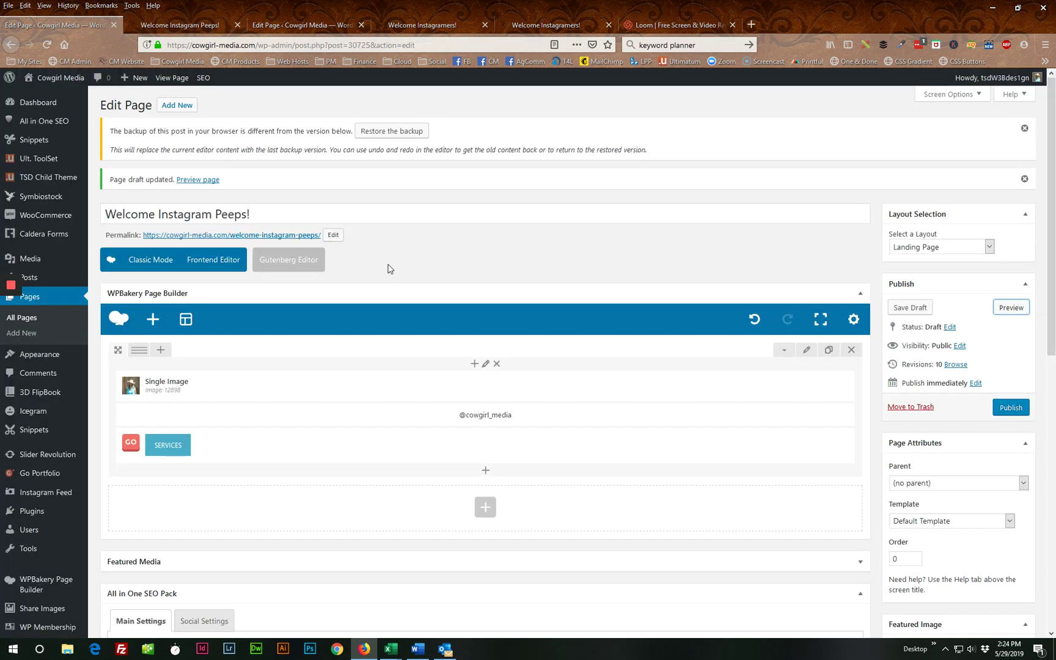
Clone the SERVICES button and relabel the copy ABOUT US.
{"action": "scroll", "coordinate": [391, 266], "scroll_direction": "down", "scroll_amount": 2}
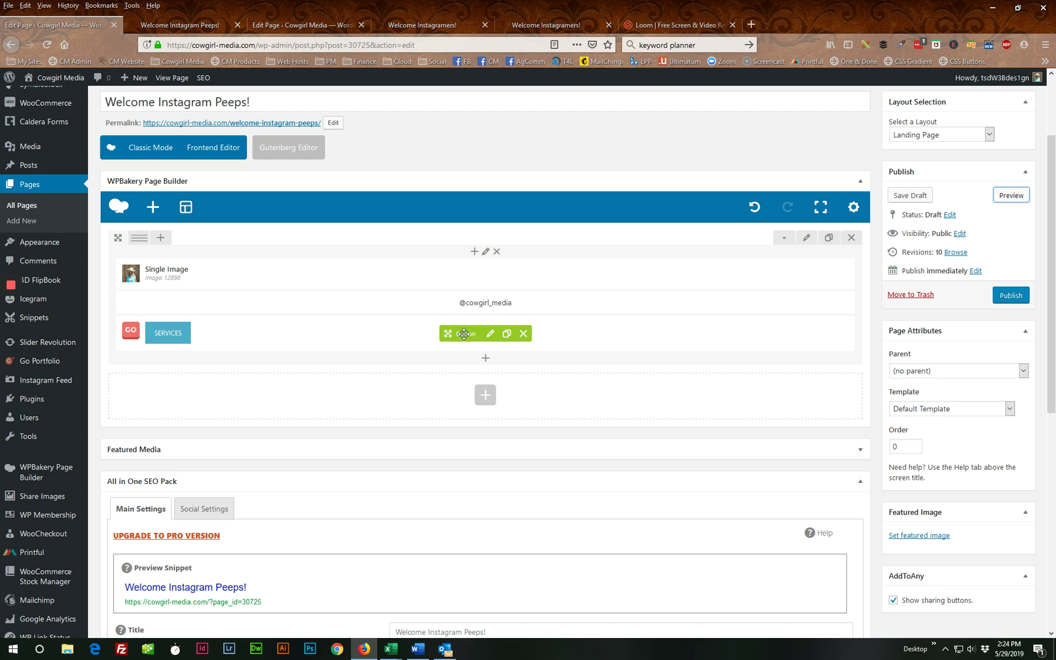
{"action": "left_click", "coordinate": [507, 334]}
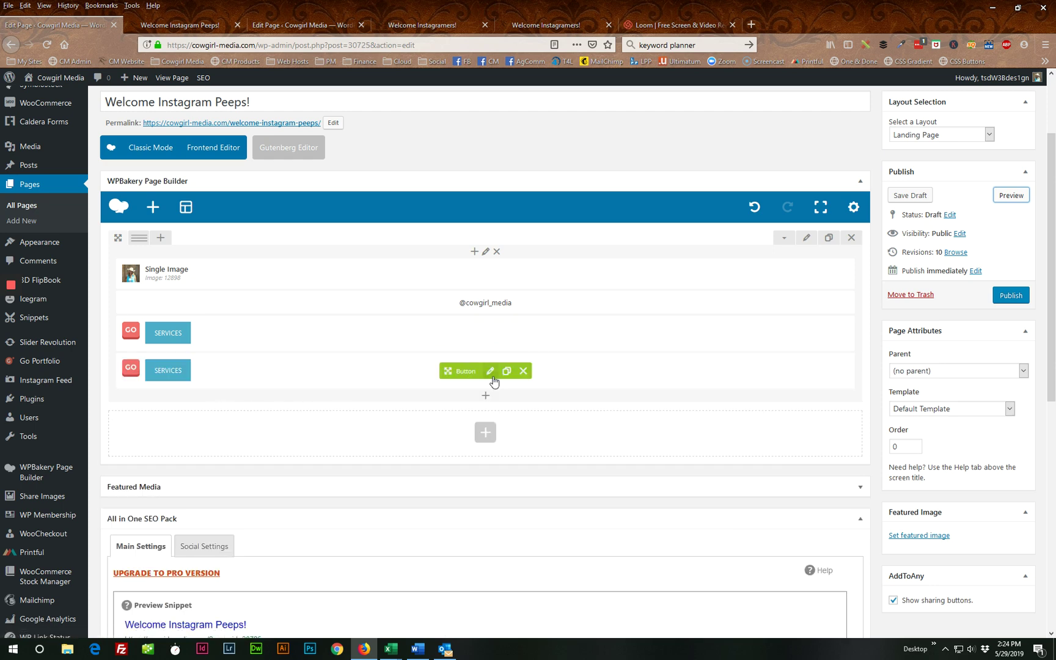
{"action": "left_click", "coordinate": [490, 371]}
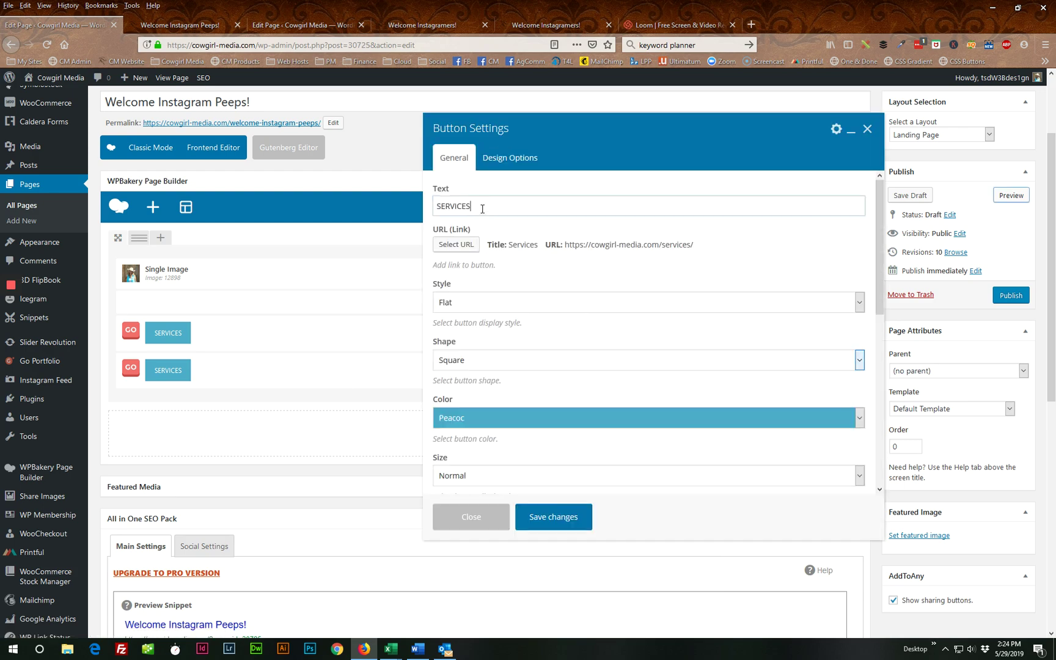
{"action": "double_click", "coordinate": [479, 207]}
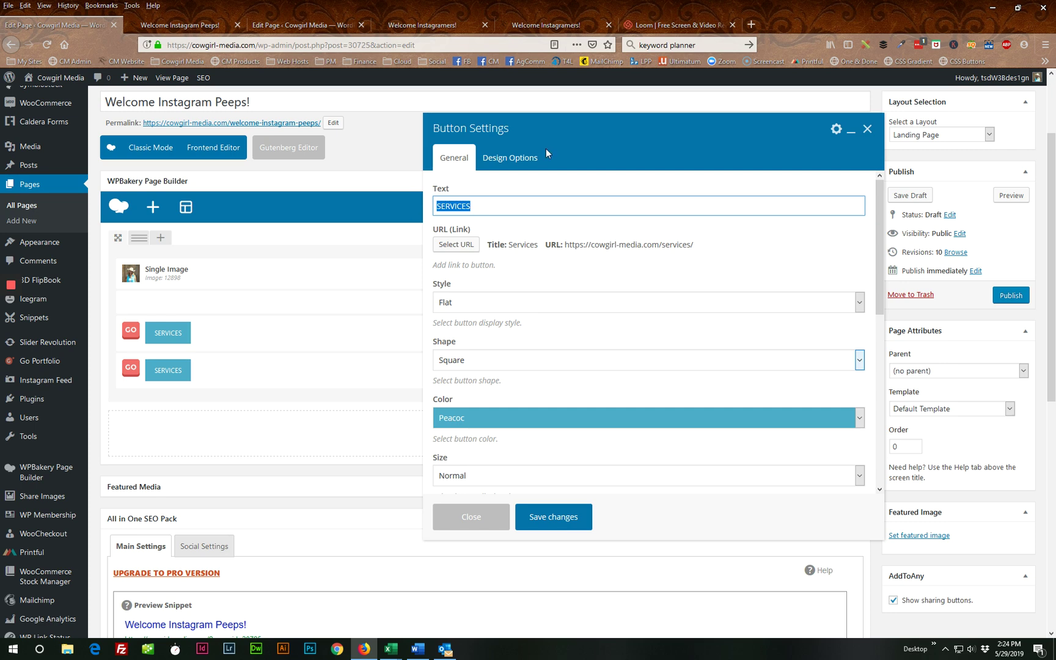
{"action": "type", "text": "ABOUT US"}
Change the copied button's link from services to the about page and save it.
{"action": "left_click", "coordinate": [455, 243]}
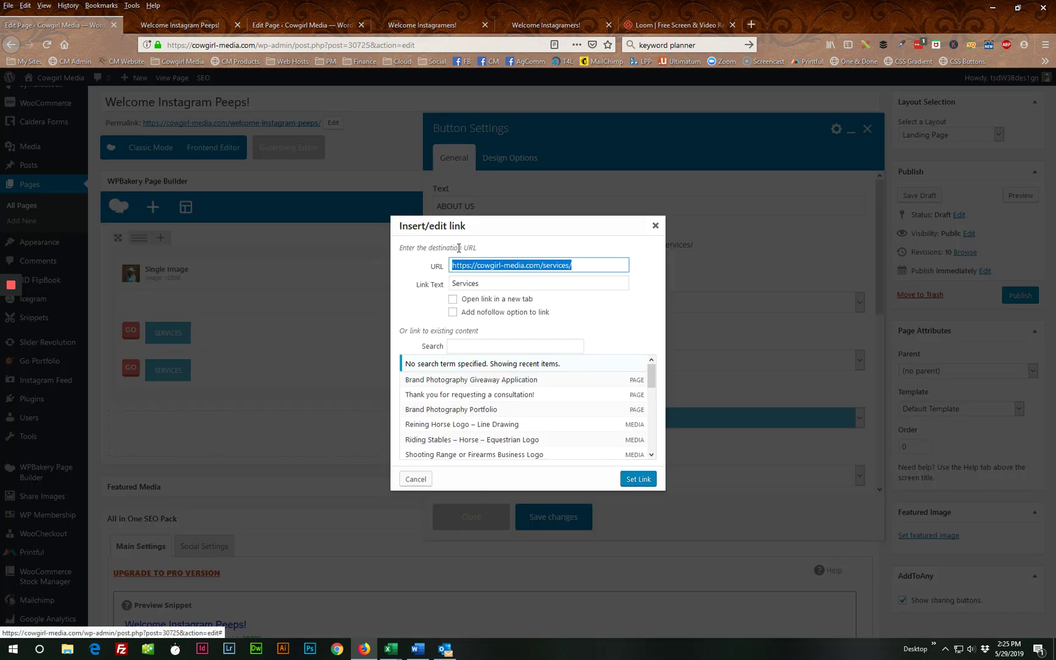
{"action": "left_click", "coordinate": [577, 269]}
{"action": "left_click_drag", "start_coordinate": [577, 269], "coordinate": [542, 266]}
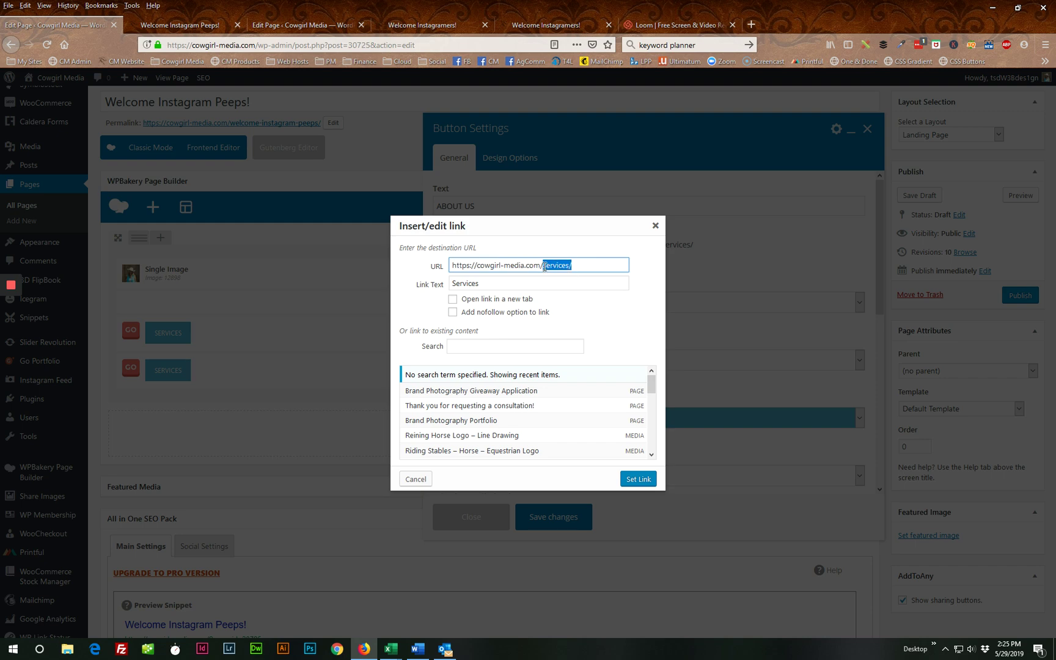
{"action": "type", "text": "ABOUT/"}
{"action": "key", "text": "BackSpace"}
{"action": "key", "text": "BackSpace"}
{"action": "key", "text": "BackSpace"}
{"action": "key", "text": "BackSpace"}
{"action": "key", "text": "BackSpace"}
{"action": "key", "text": "BackSpace"}
{"action": "type", "text": "about"}
{"action": "left_click", "coordinate": [628, 477]}
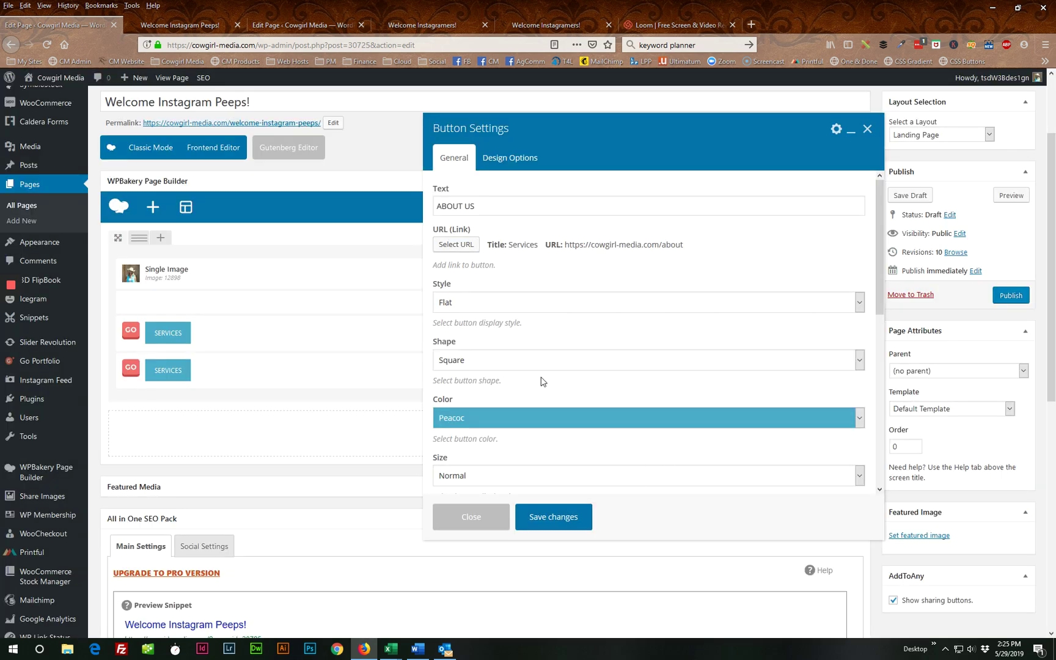
{"action": "scroll", "coordinate": [550, 396], "scroll_direction": "down", "scroll_amount": 3}
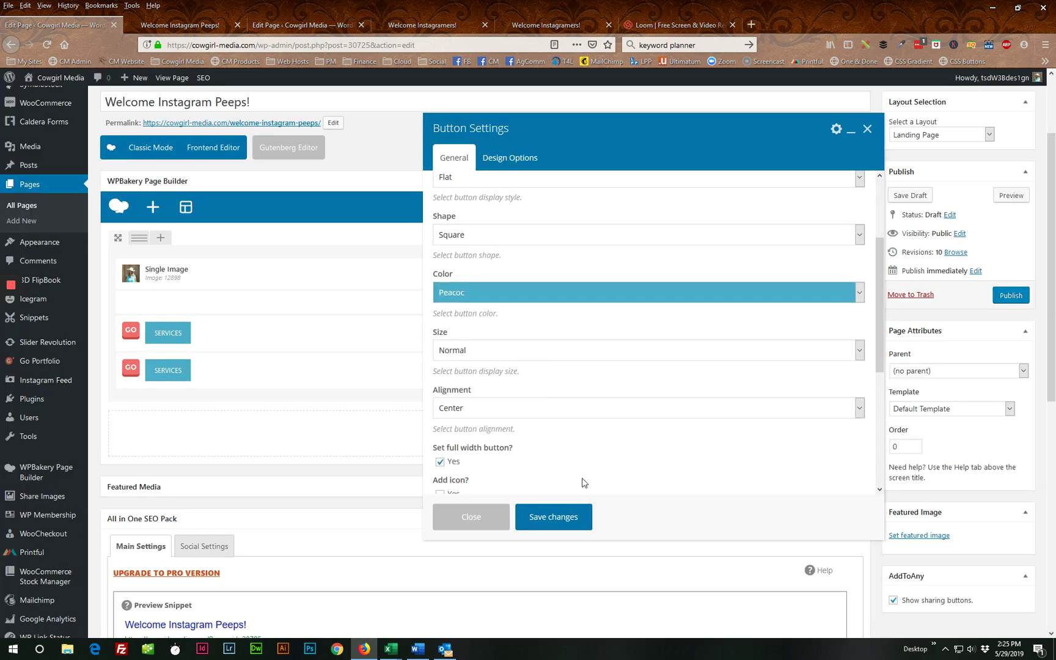
{"action": "left_click", "coordinate": [541, 524]}
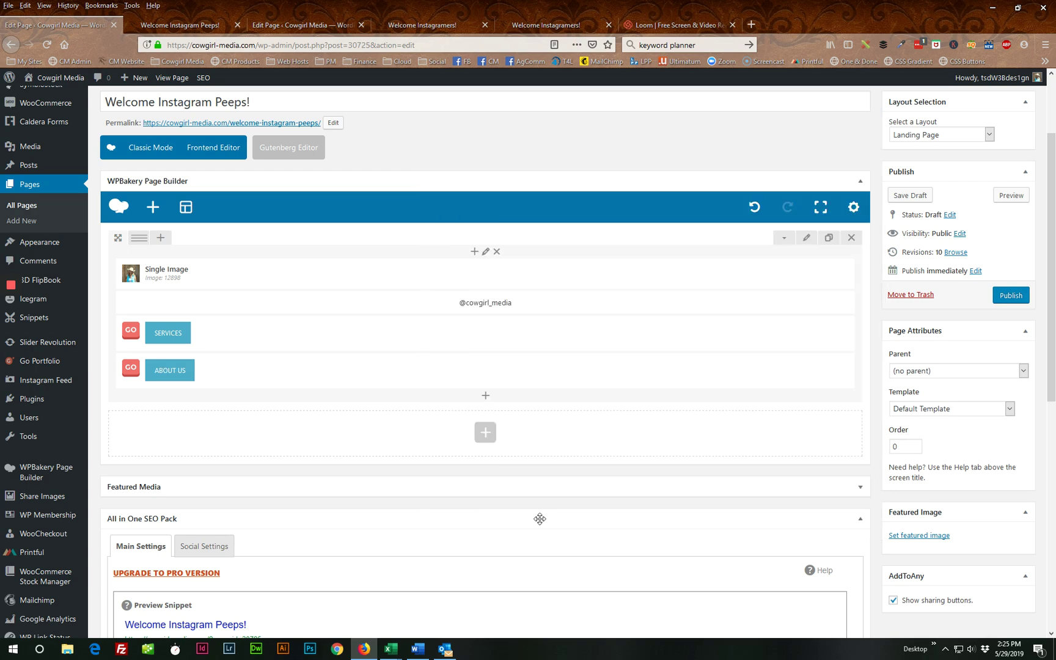
Reload the phone-sized preview and scroll to check the teal SERVICES and ABOUT US buttons below the handle.
{"action": "left_click", "coordinate": [1008, 198]}
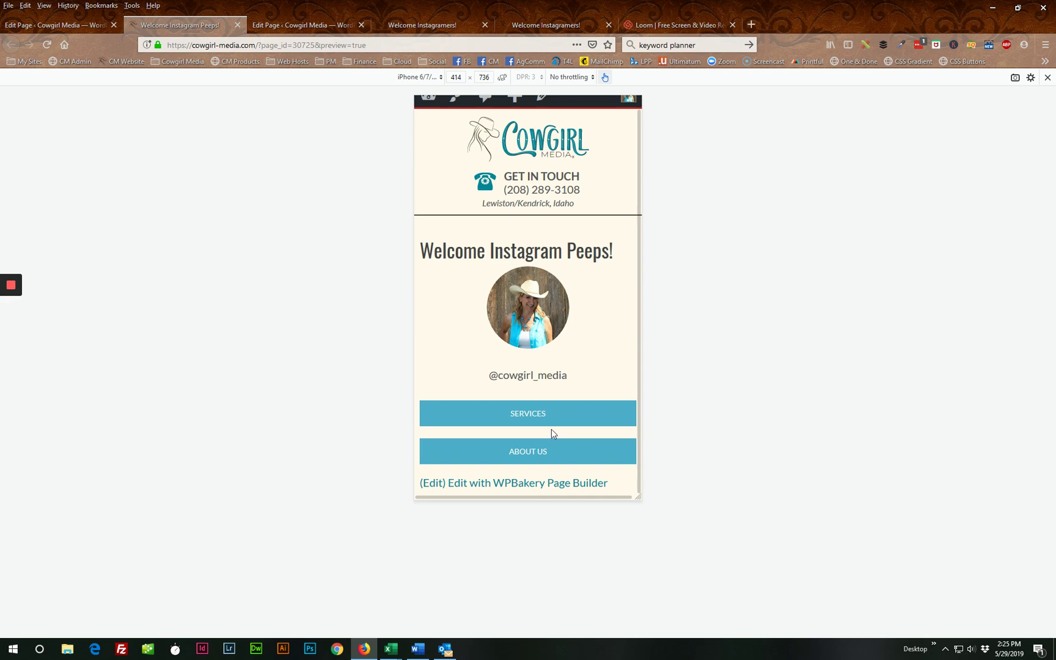
{"action": "scroll", "coordinate": [552, 407], "scroll_direction": "up", "scroll_amount": 1}
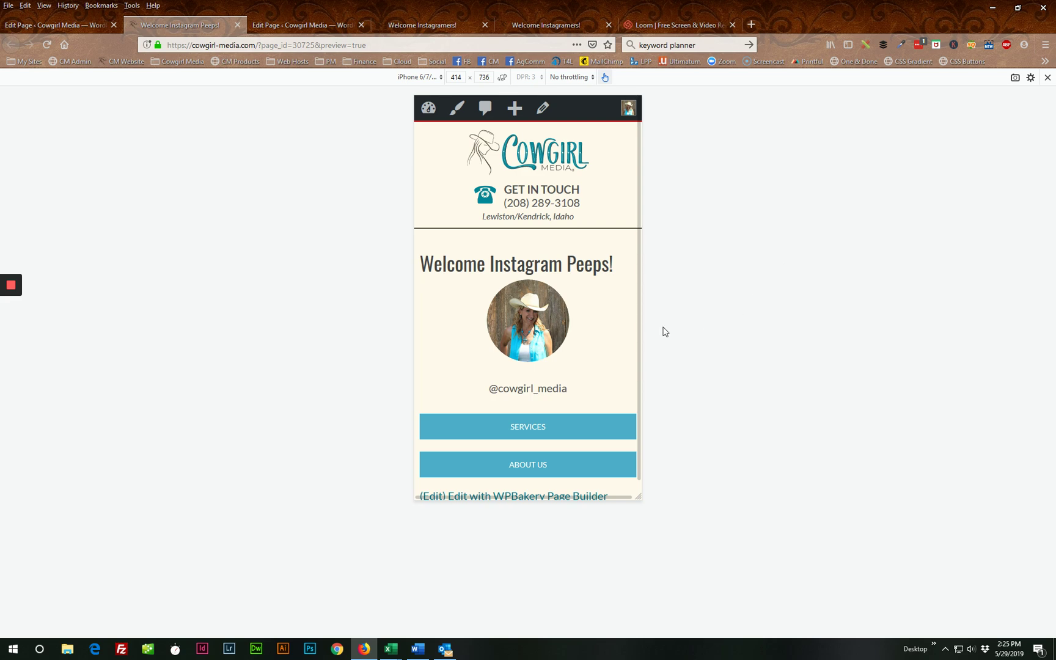
{"action": "scroll", "coordinate": [584, 344], "scroll_direction": "down", "scroll_amount": 1}
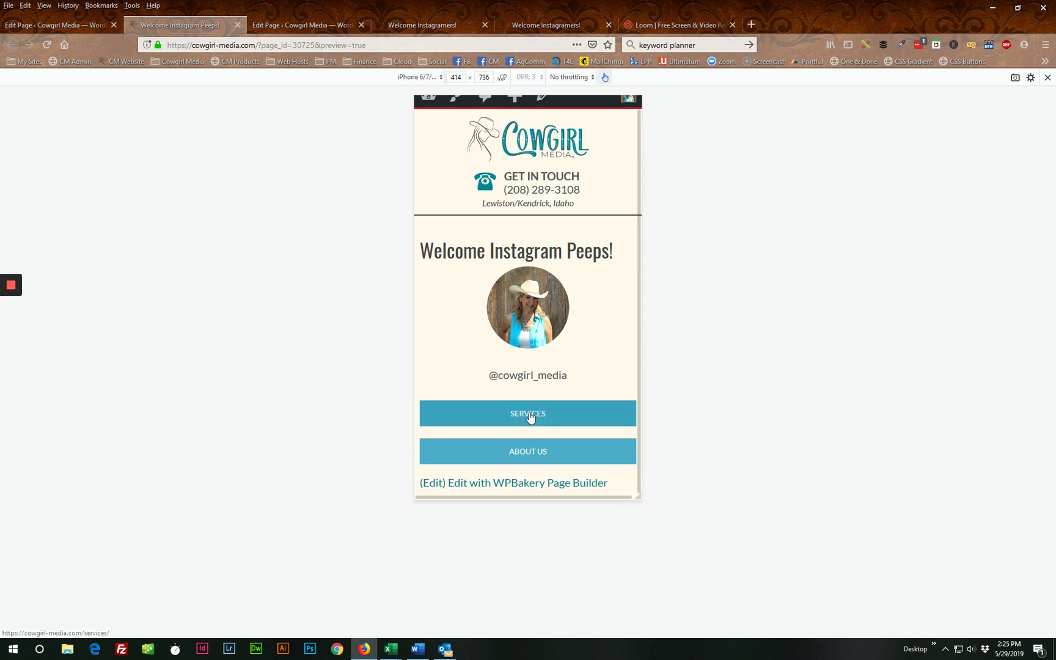